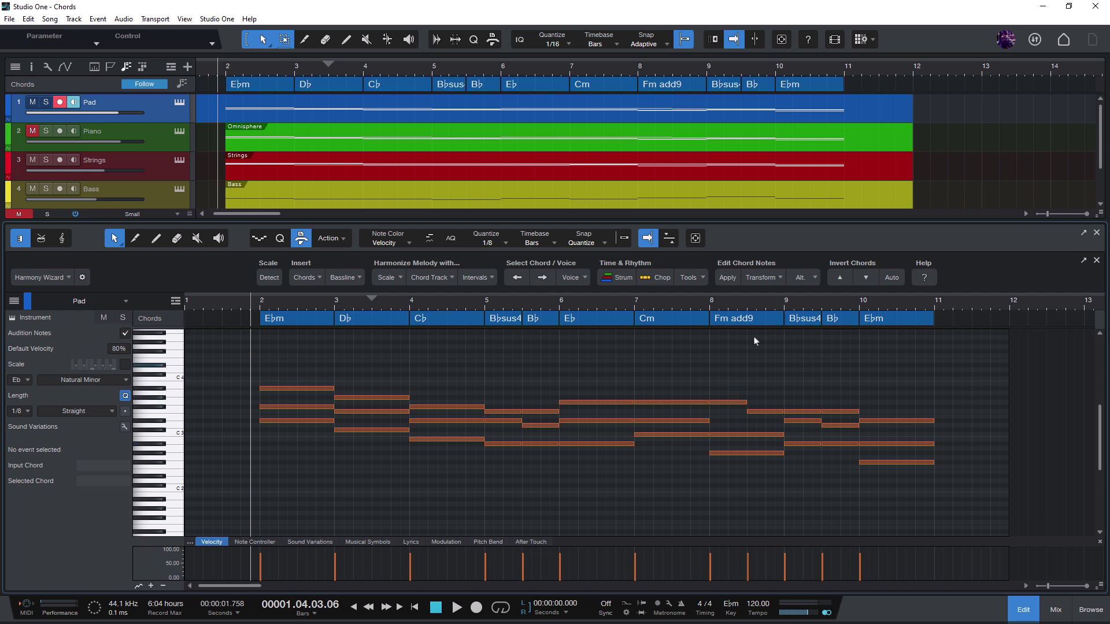
- Browse the Harmony Wizard Transform list and its Change Chord Voicing options
{"action": "left_click", "coordinate": [758, 277]}
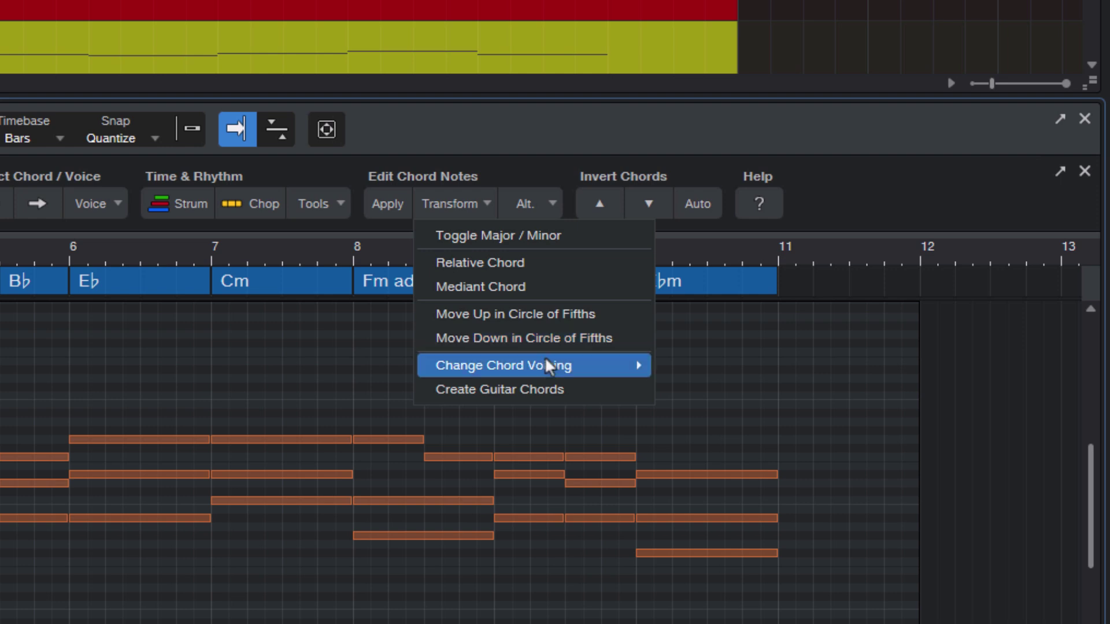
{"action": "mouse_move", "coordinate": [576, 374]}
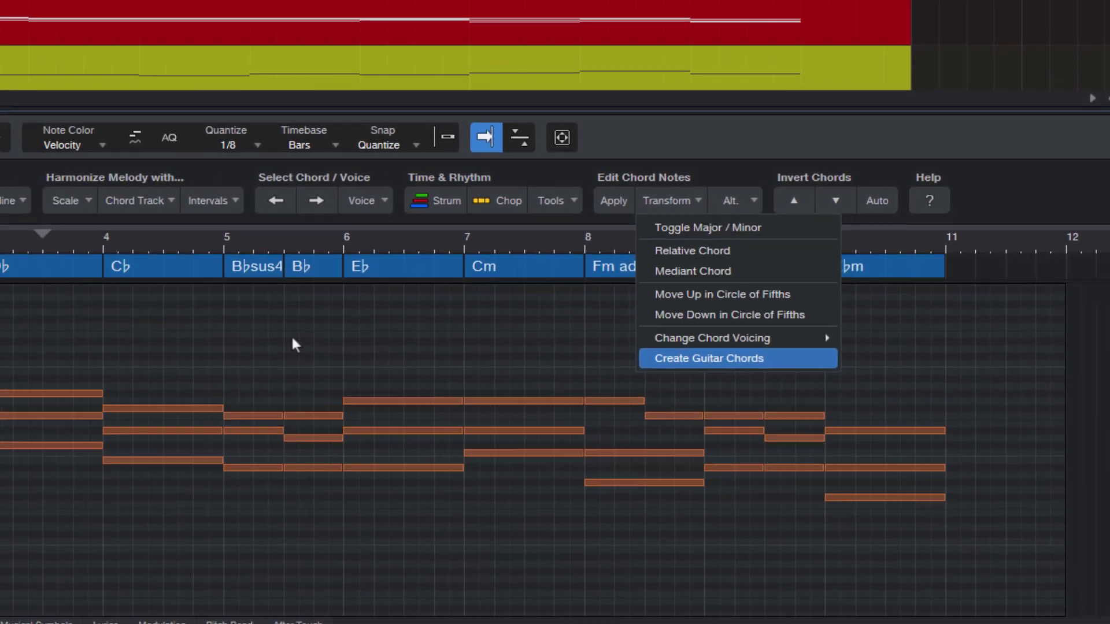
- Dismiss the Transform menu and play the chord progression from bar 2
{"action": "key", "text": "Escape"}
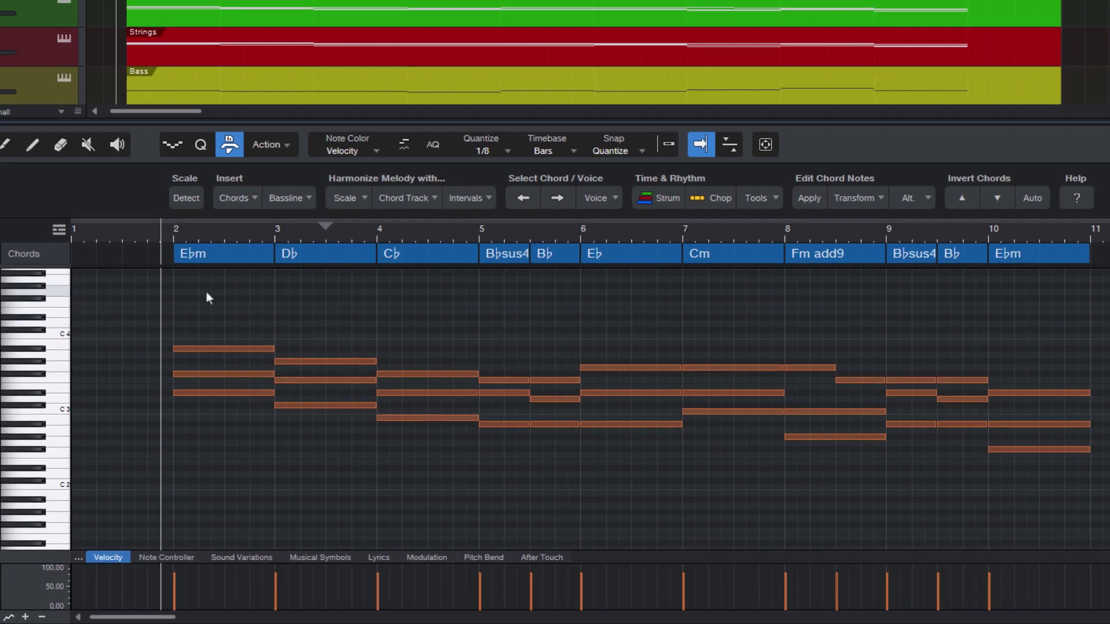
{"action": "key", "text": "space"}
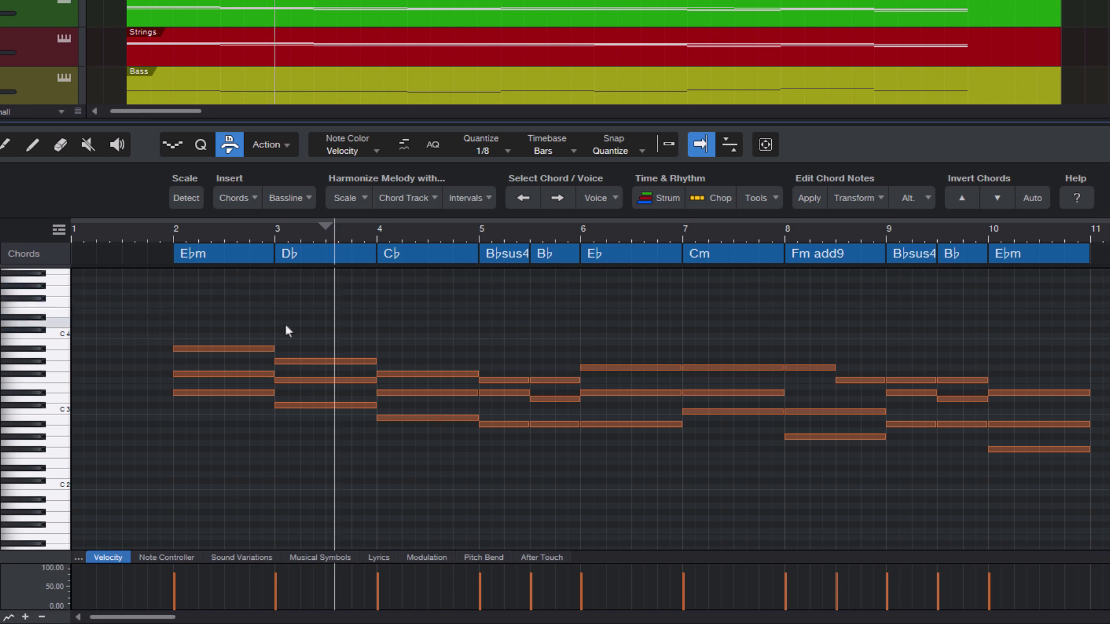
- Toggle the bar-3 Db chord to minor, listen from bar 2, then undo it
{"action": "left_click", "coordinate": [162, 231]}
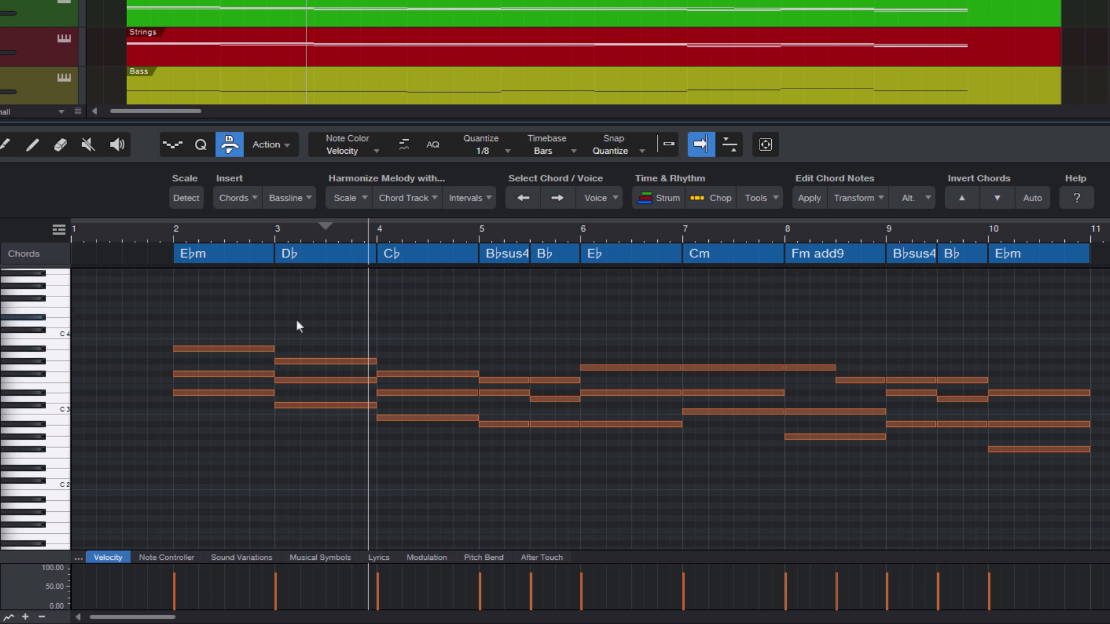
{"action": "left_click_drag", "start_coordinate": [296, 318], "coordinate": [324, 452]}
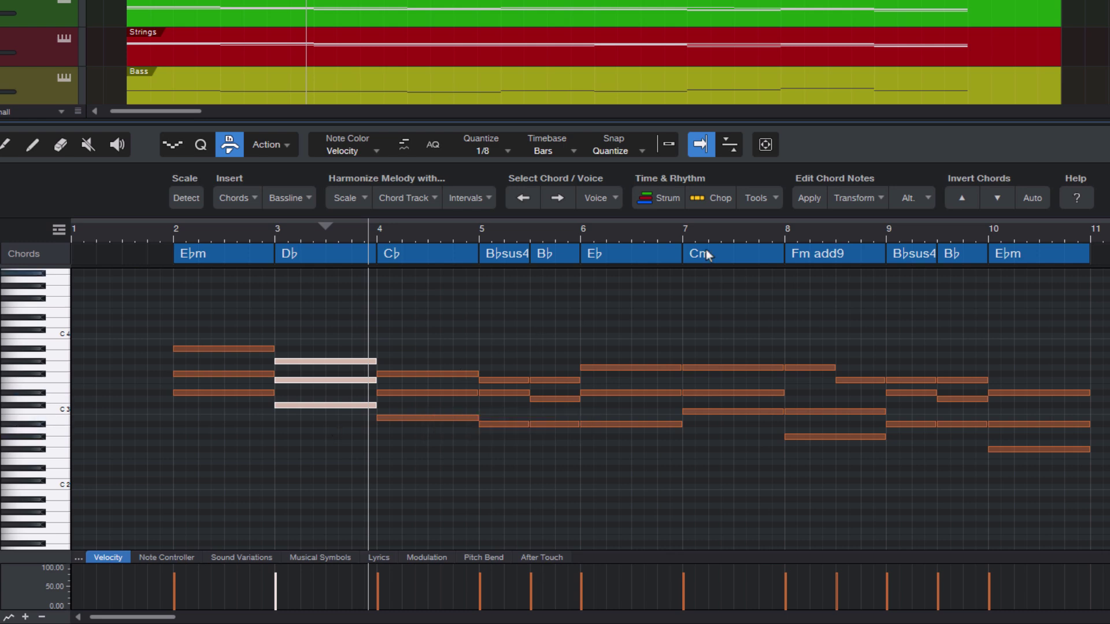
{"action": "left_click", "coordinate": [848, 199]}
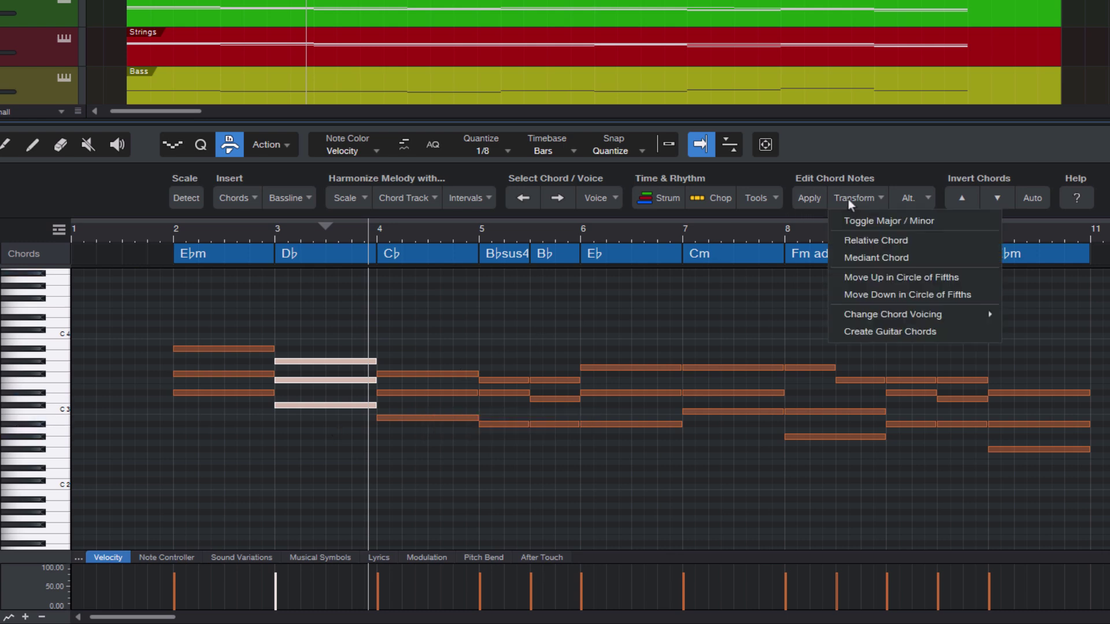
{"action": "left_click", "coordinate": [869, 220]}
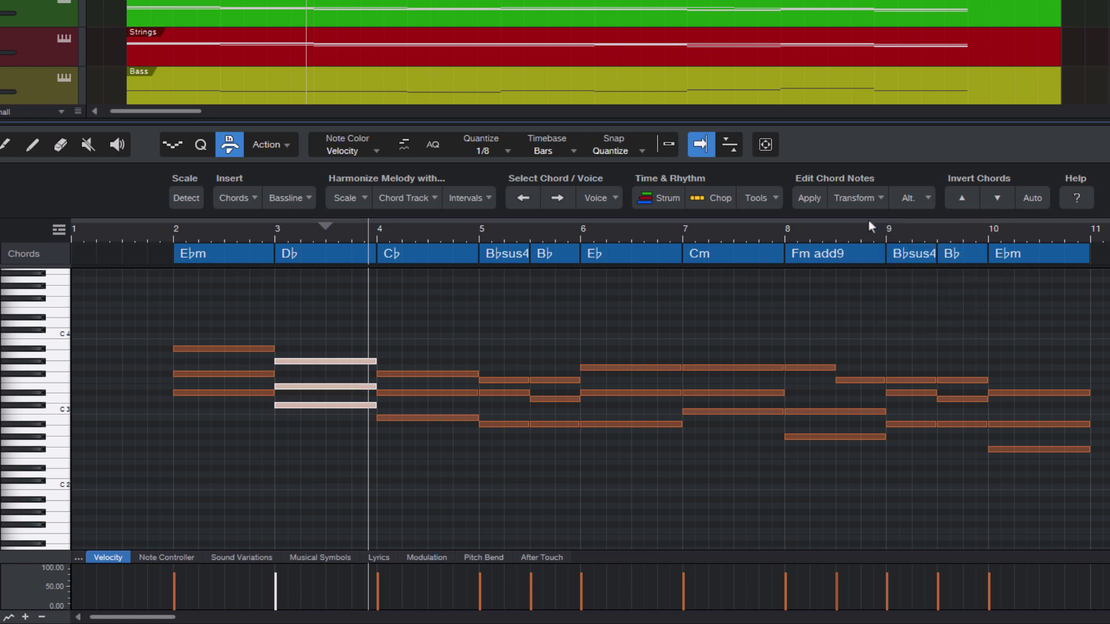
{"action": "left_click", "coordinate": [168, 231]}
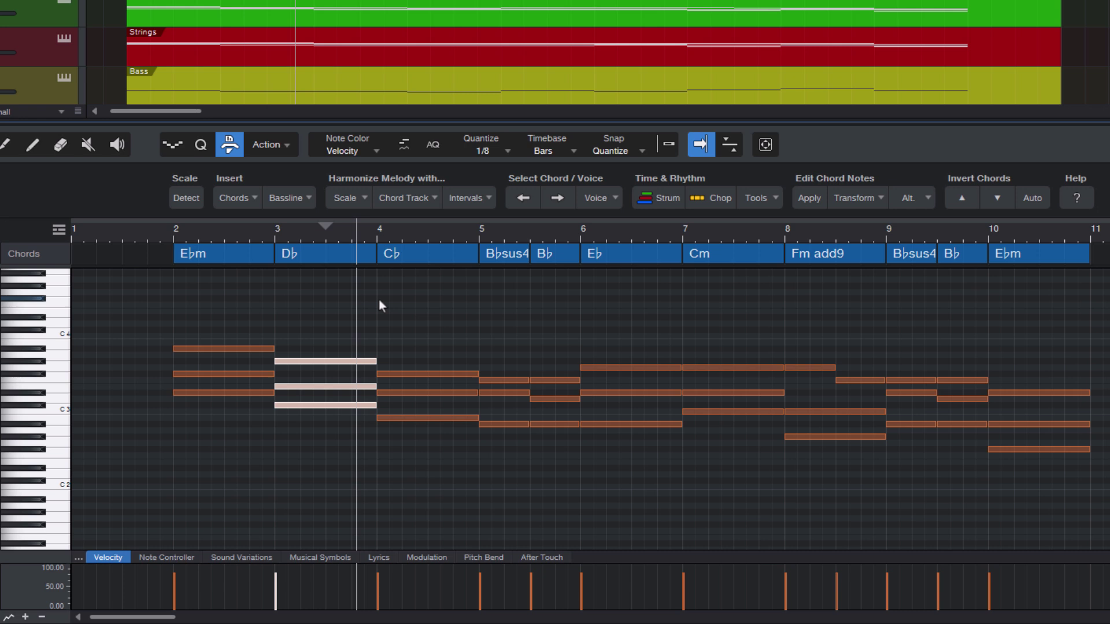
{"action": "key", "text": "ctrl+z"}
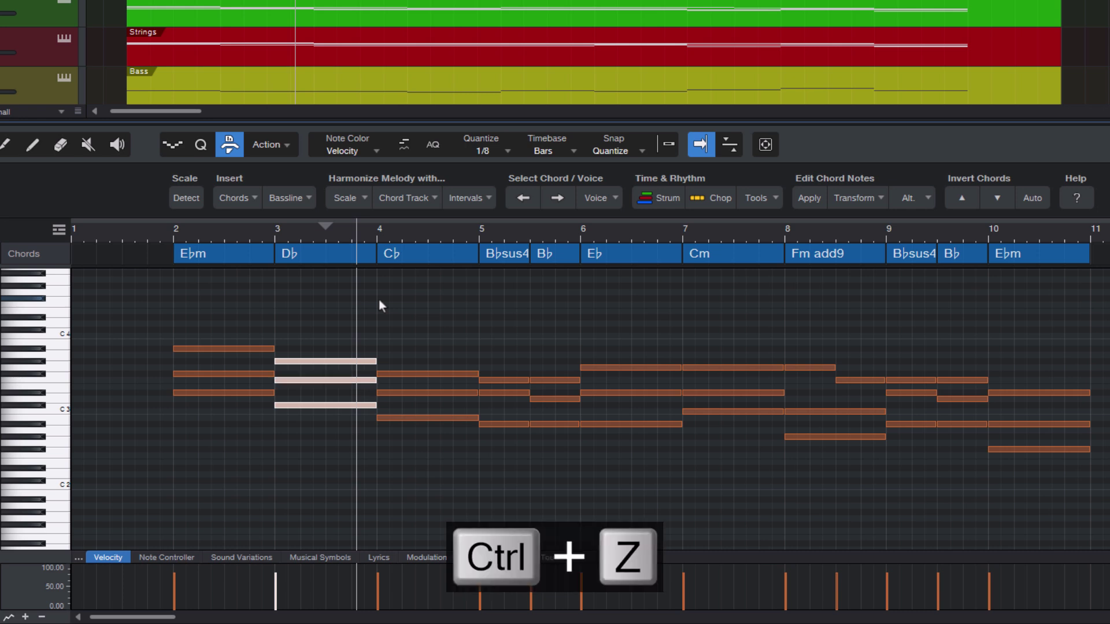
- Apply Relative Chord to the selected Db notes to get B♭m, then play from bar 2
{"action": "left_click", "coordinate": [849, 199]}
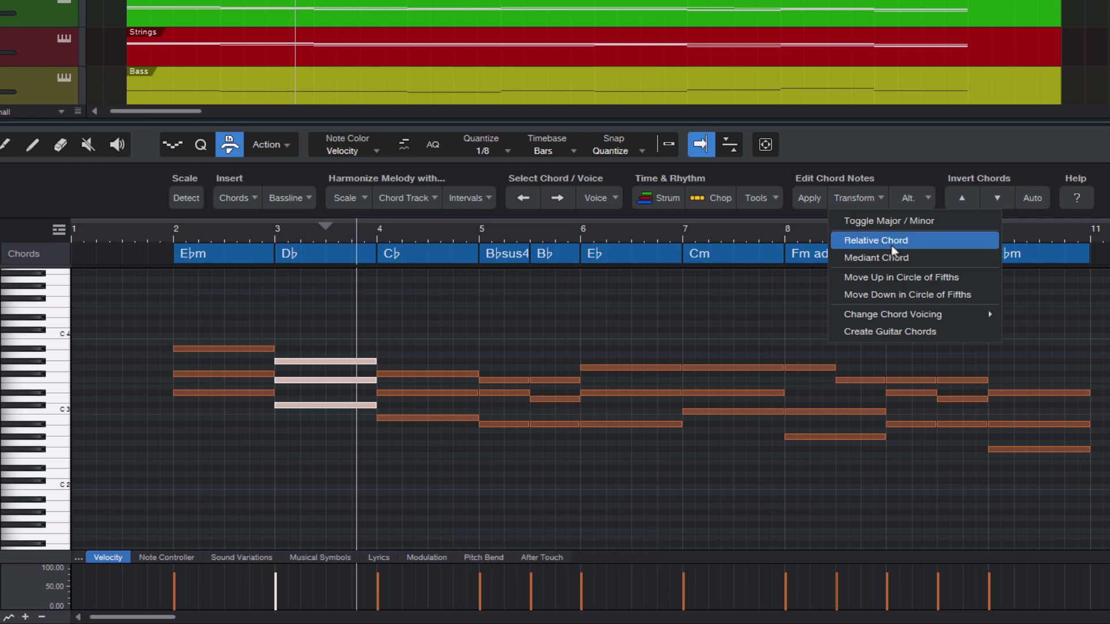
{"action": "left_click", "coordinate": [892, 245]}
{"action": "left_click", "coordinate": [159, 234]}
{"action": "key", "text": "space"}
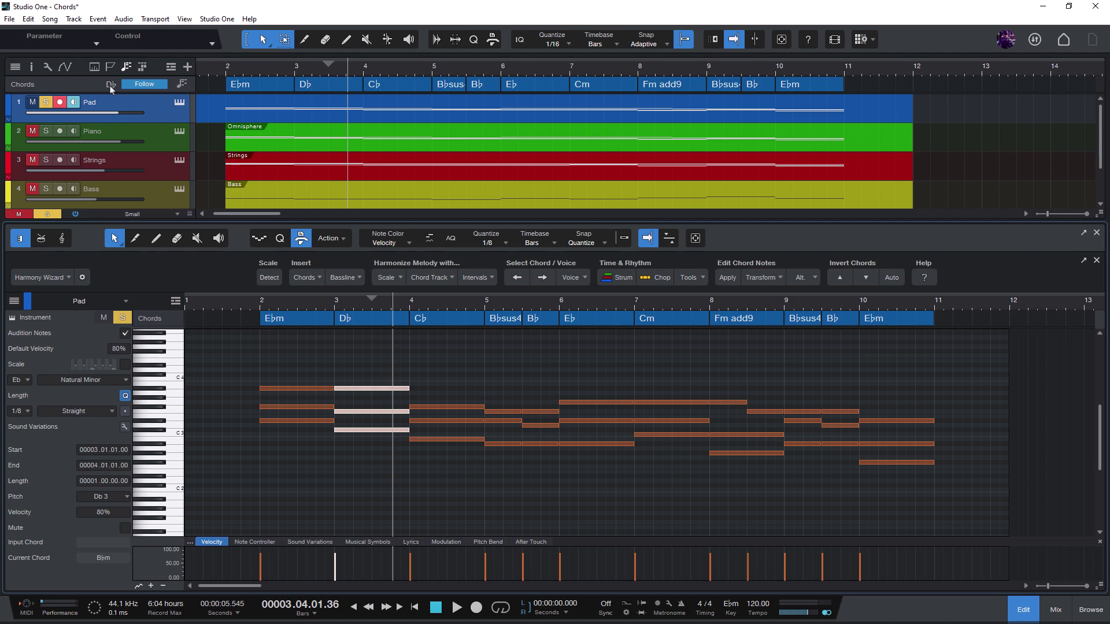
- Show the Chord Display in Editor view, move it aside, and reselect the three bar-3 notes
{"action": "left_click", "coordinate": [110, 85]}
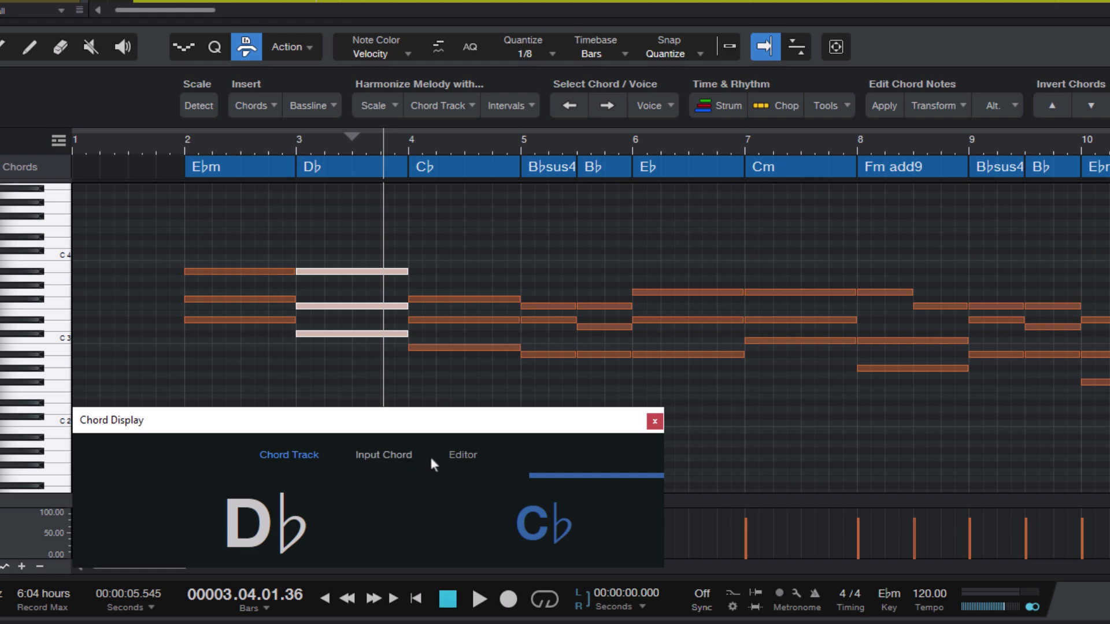
{"action": "left_click", "coordinate": [462, 462]}
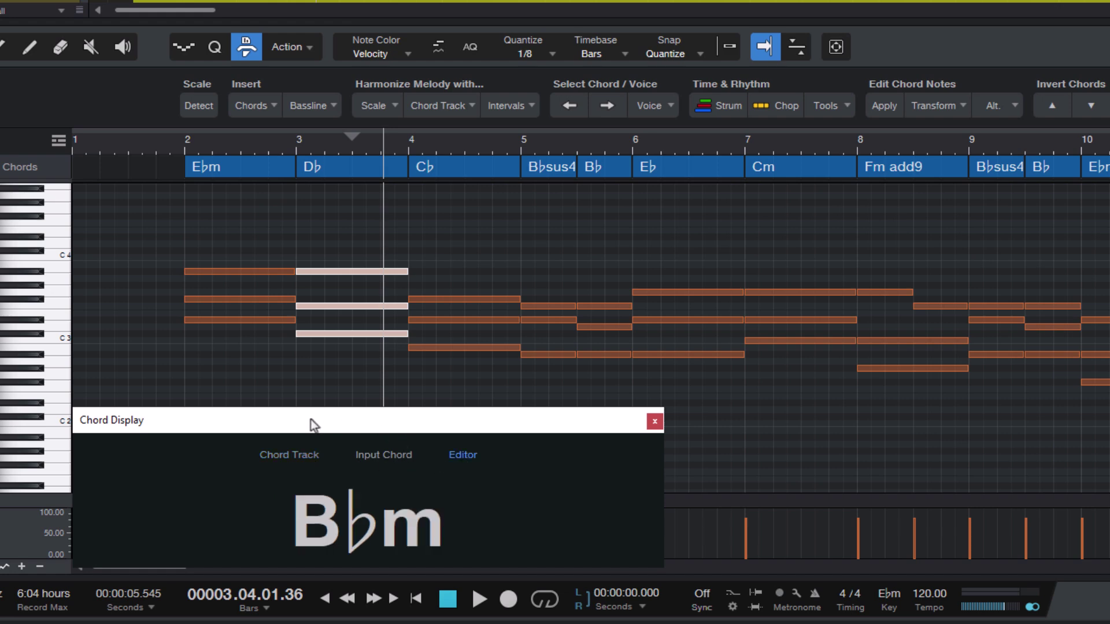
{"action": "left_click_drag", "start_coordinate": [311, 419], "coordinate": [691, 415]}
{"action": "left_click", "coordinate": [359, 237]}
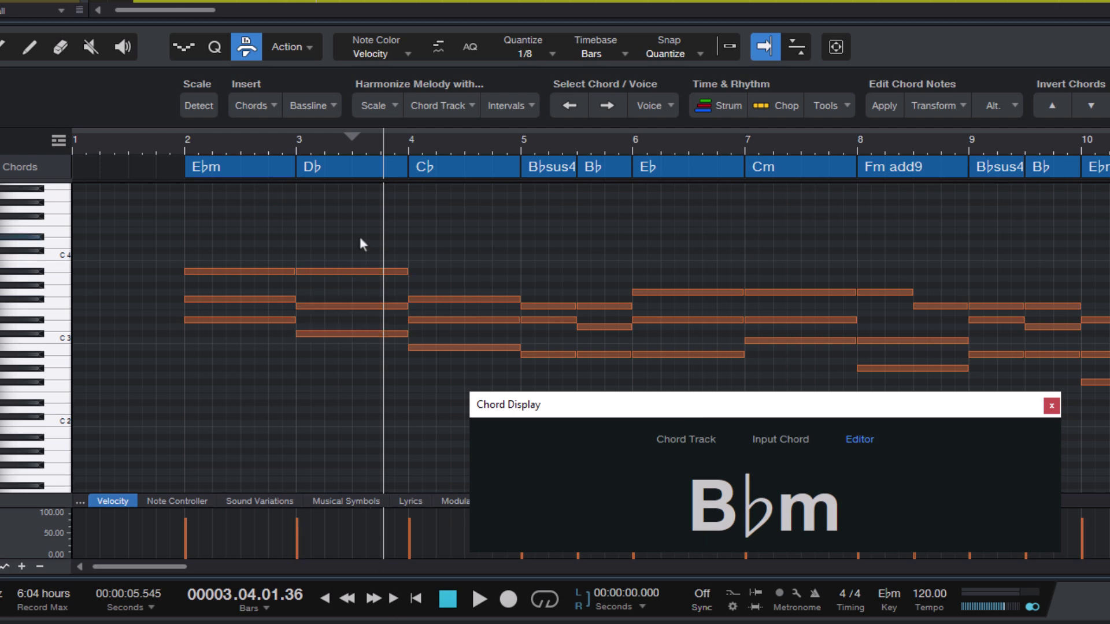
{"action": "left_click_drag", "start_coordinate": [333, 240], "coordinate": [339, 399]}
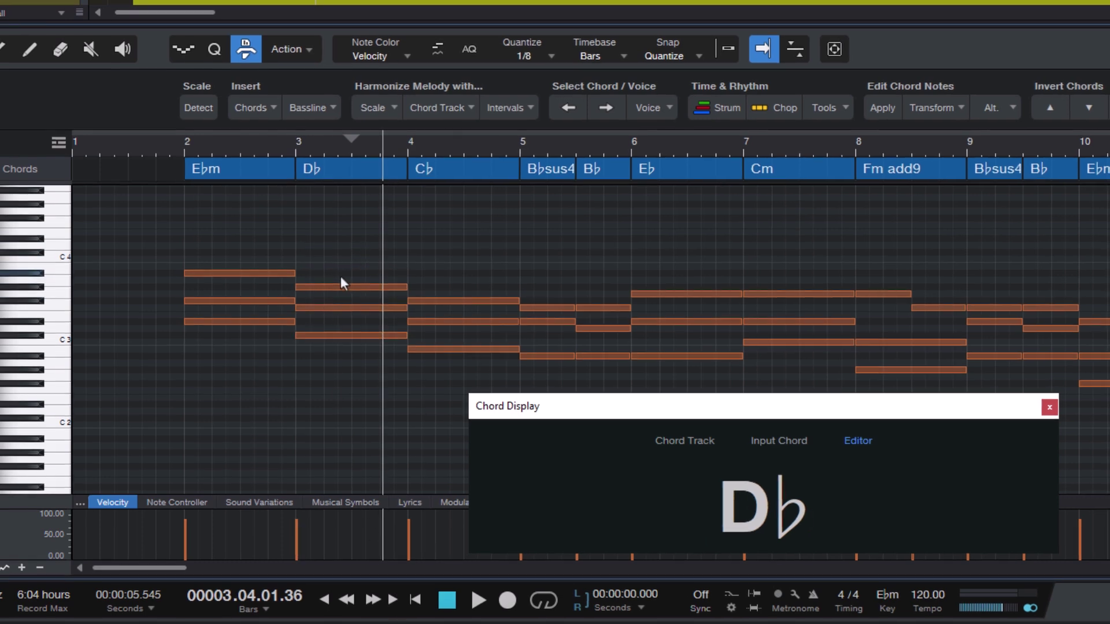
{"action": "left_click_drag", "start_coordinate": [320, 447], "coordinate": [321, 448]}
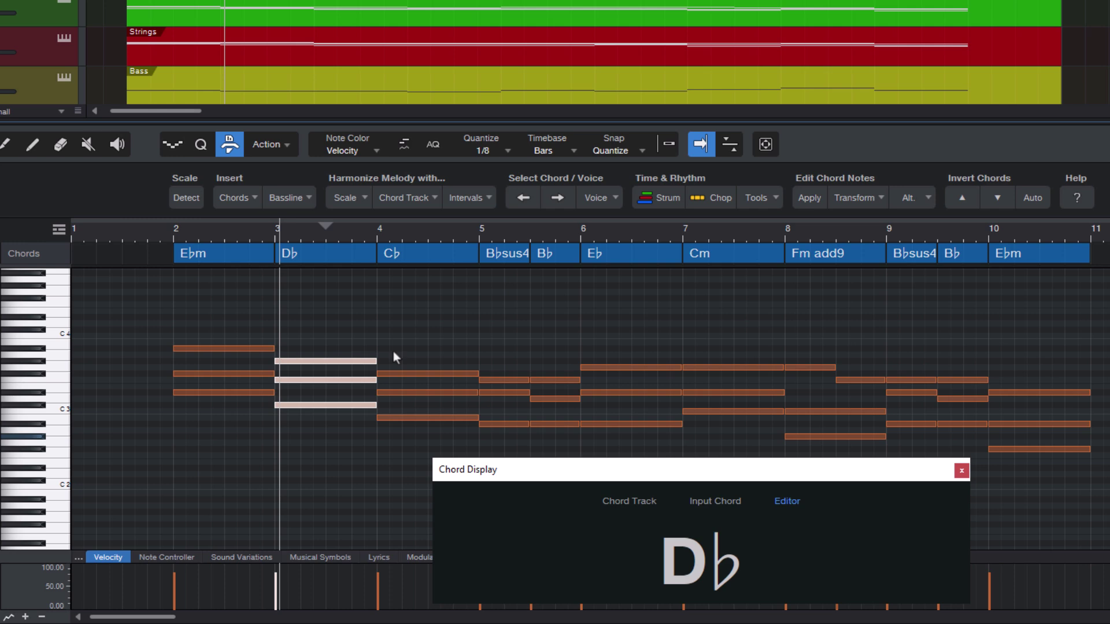
- Toggle the bar-3 chord's major/minor, convert it to its mediant Fm, and replay from bar 2
{"action": "key", "text": "space"}
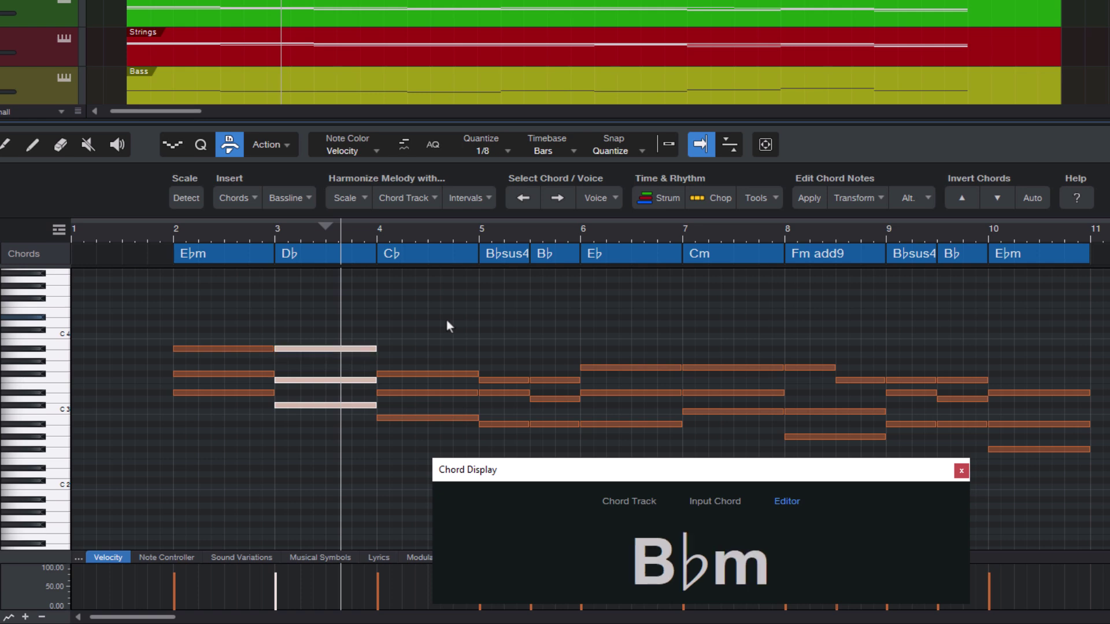
{"action": "key", "text": "space"}
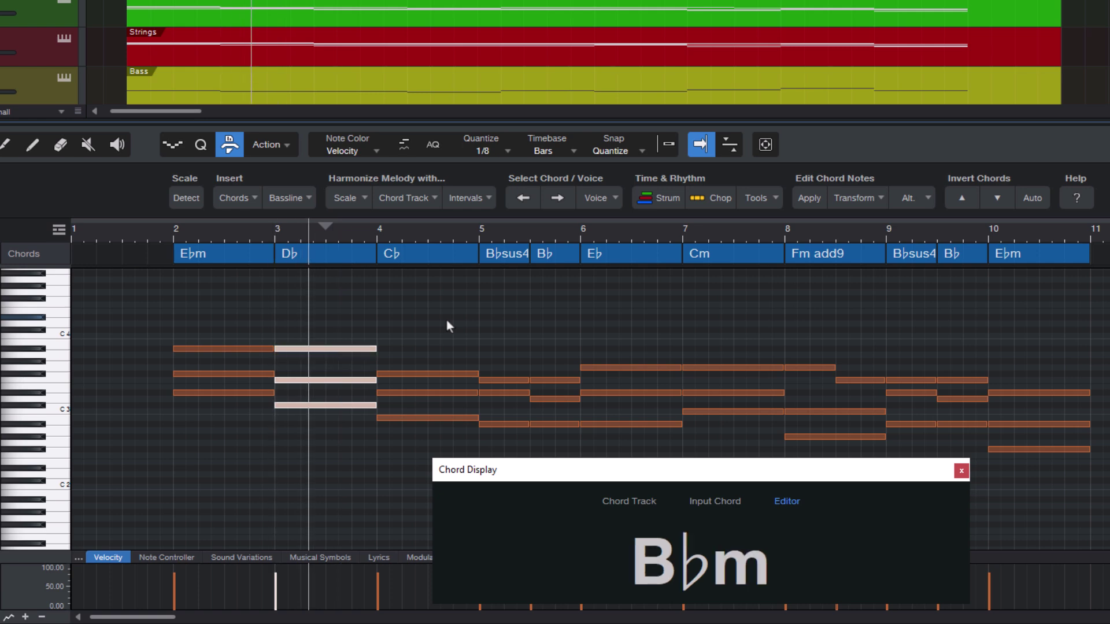
{"action": "left_click", "coordinate": [855, 204]}
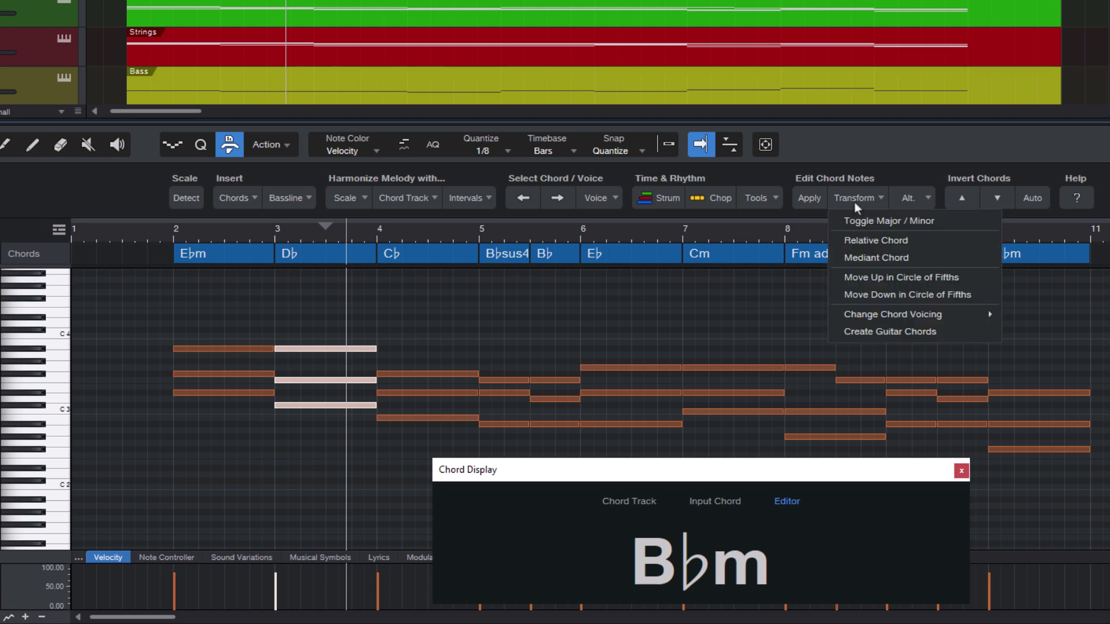
{"action": "left_click", "coordinate": [862, 224]}
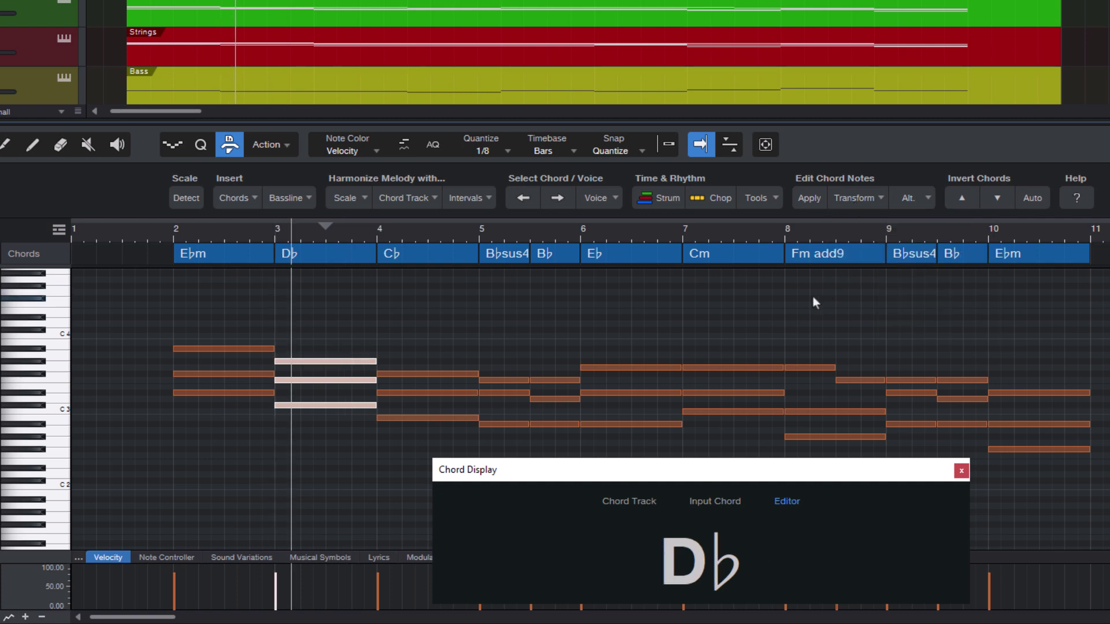
{"action": "left_click", "coordinate": [854, 198]}
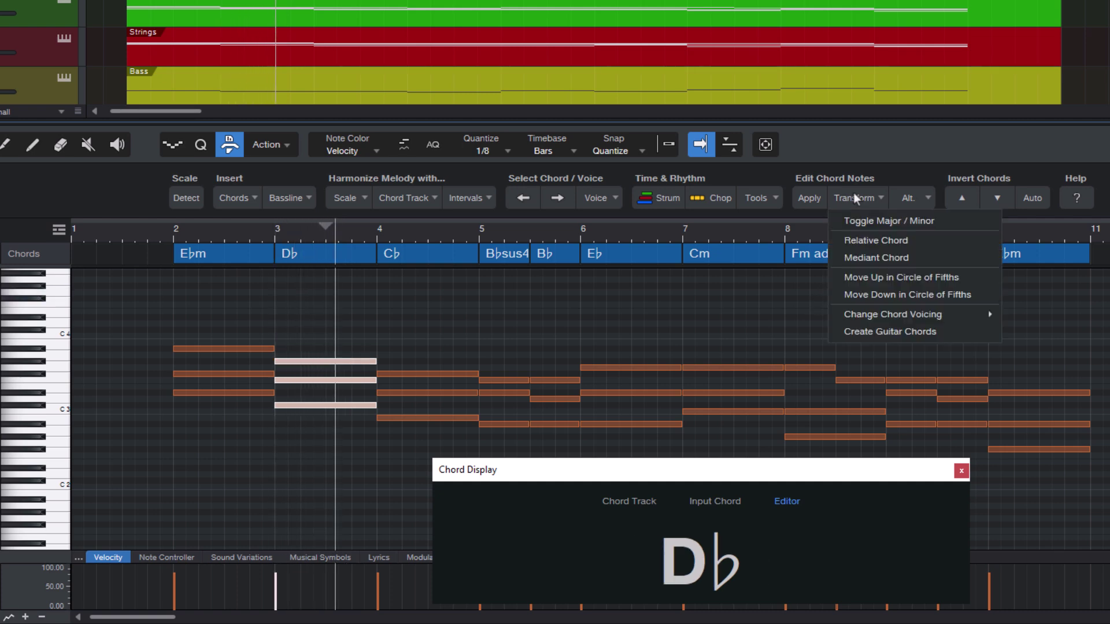
{"action": "left_click", "coordinate": [870, 257]}
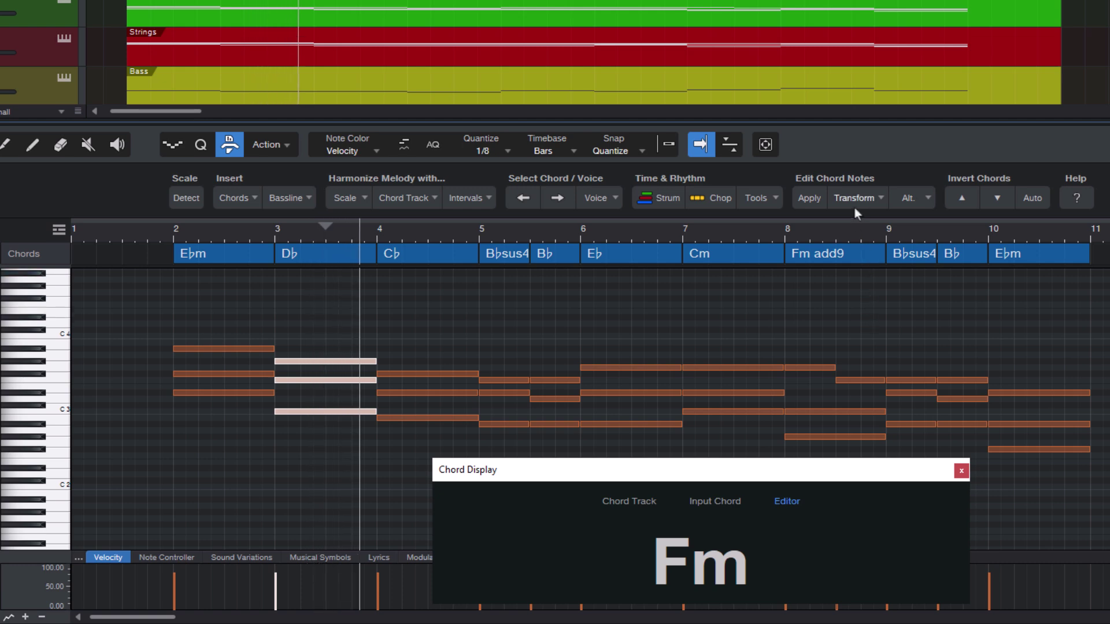
{"action": "left_click", "coordinate": [155, 230]}
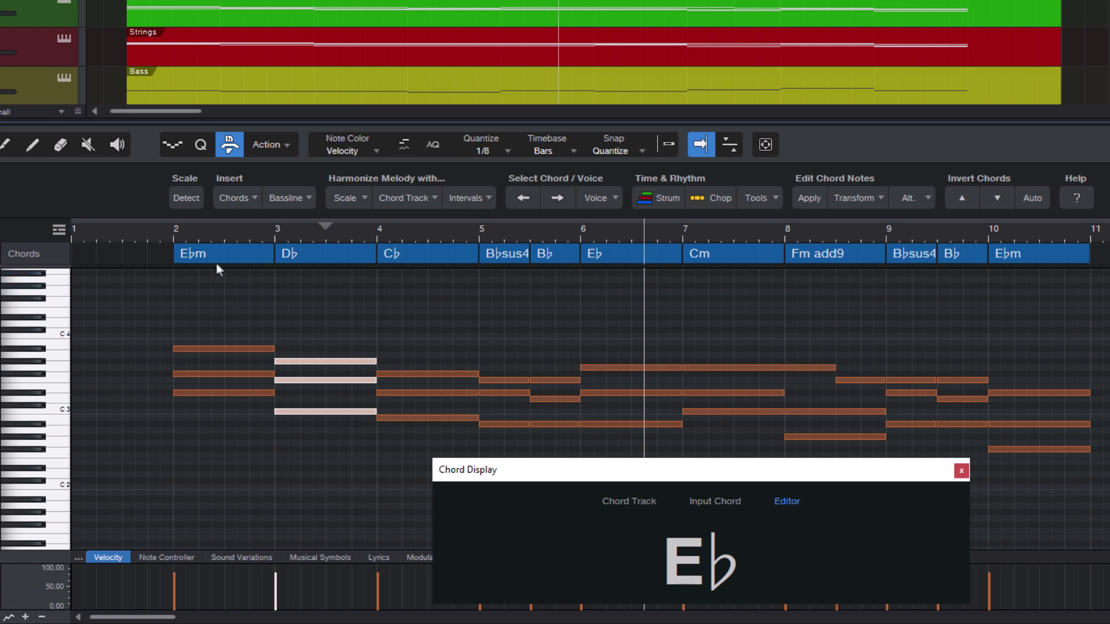
- Try the bar-6 E♭ chord as minor, undo it, and play again from bar 2
{"action": "left_click_drag", "start_coordinate": [598, 338], "coordinate": [600, 437]}
{"action": "left_click", "coordinate": [859, 197]}
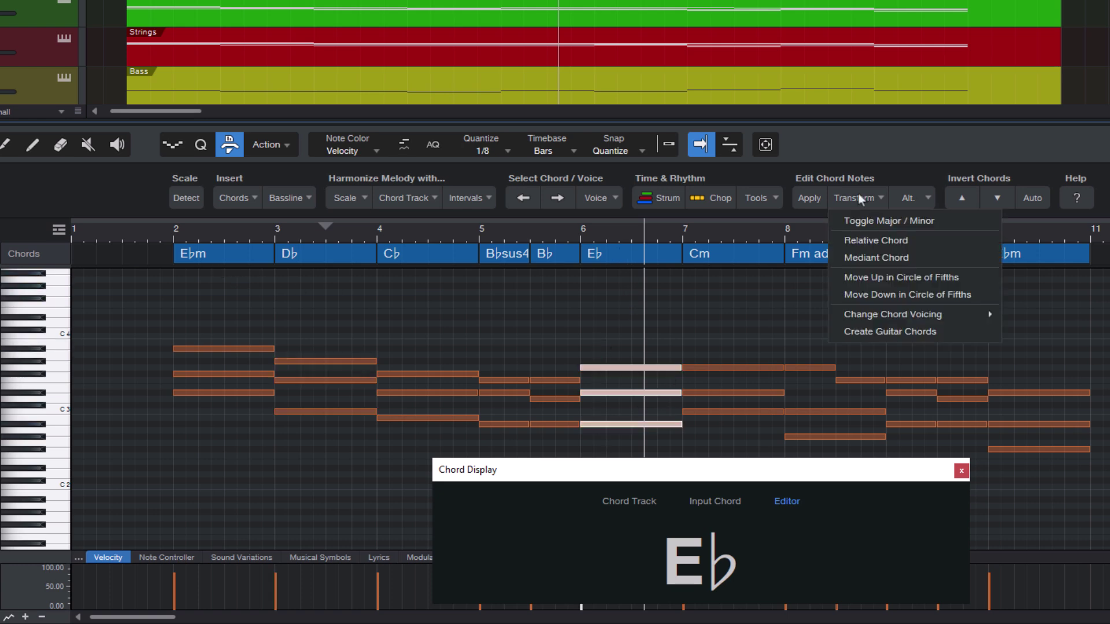
{"action": "left_click", "coordinate": [881, 221]}
{"action": "left_click", "coordinate": [467, 230]}
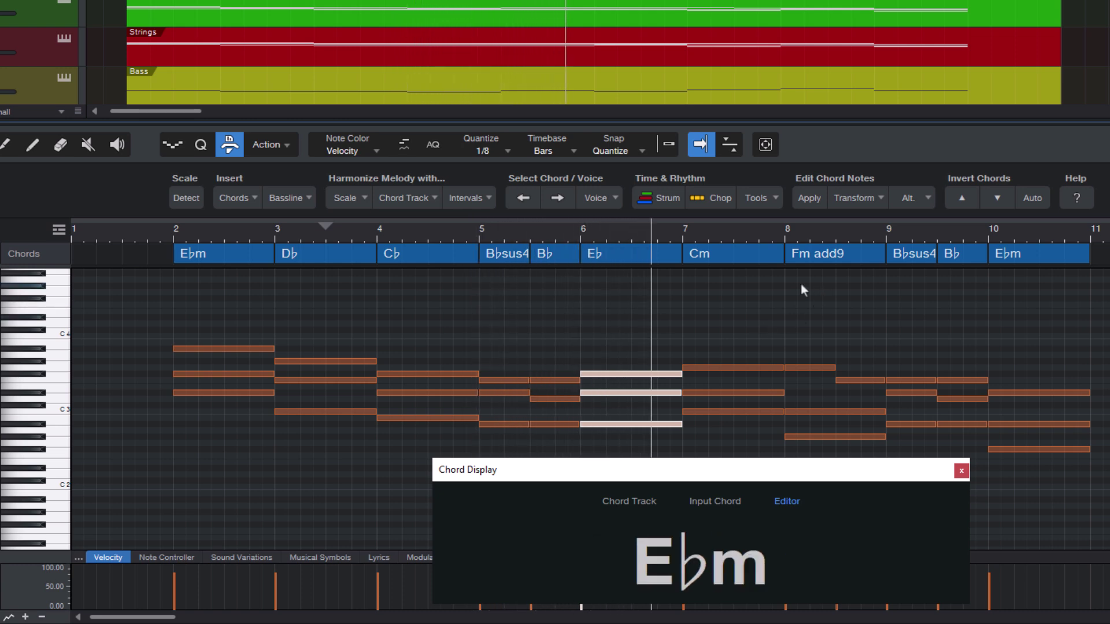
{"action": "key", "text": "ctrl+z"}
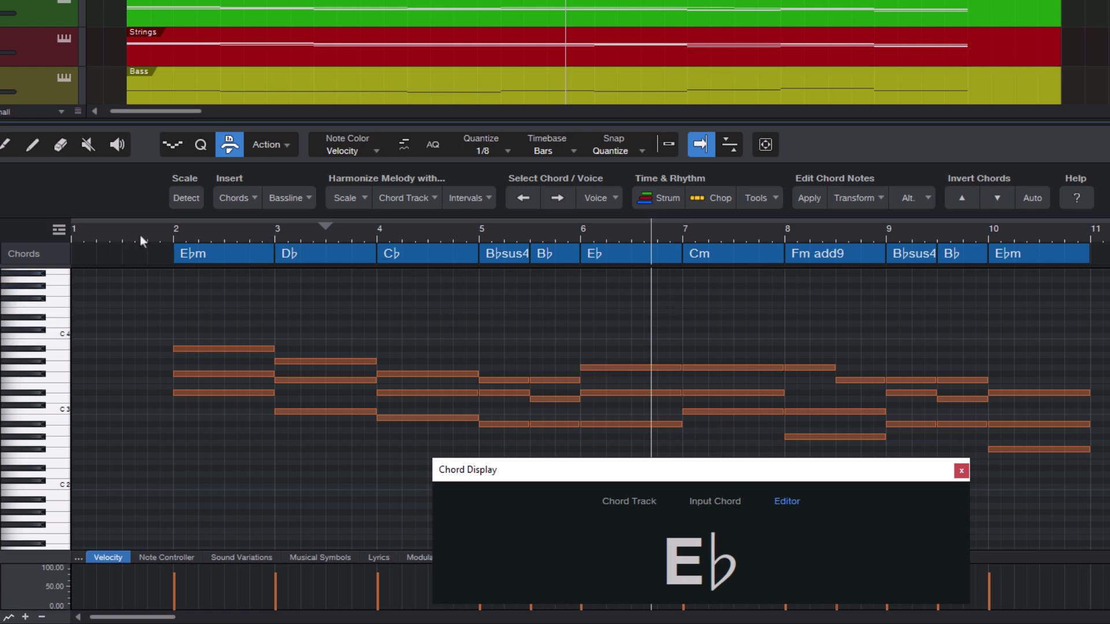
{"action": "left_click", "coordinate": [165, 228]}
{"action": "key", "text": "space"}
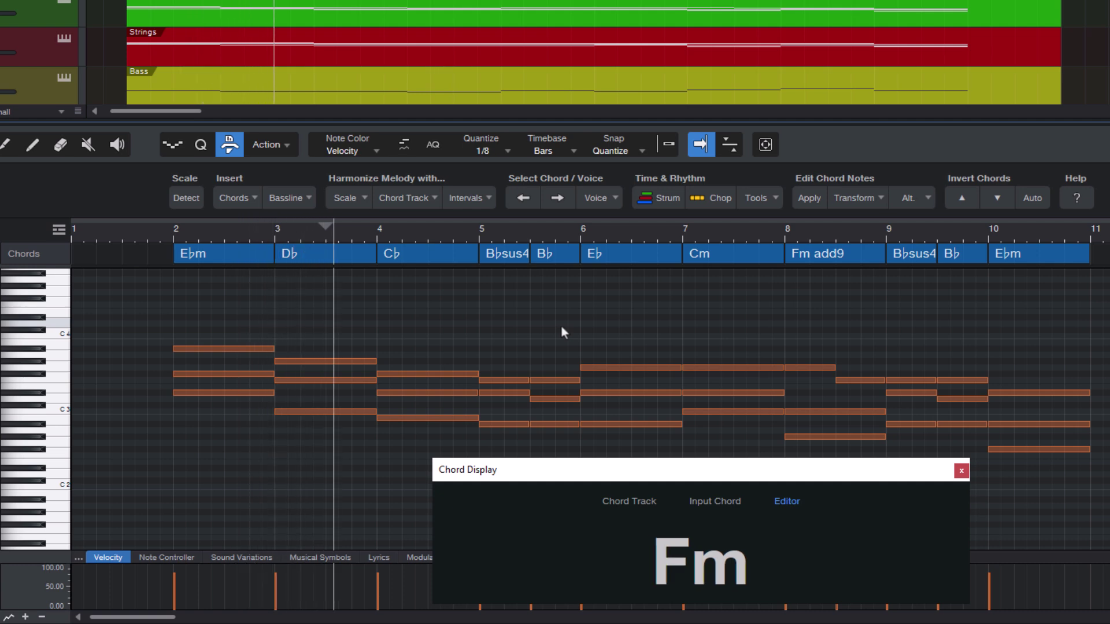
- Turn the bar-3 chord into its mediant, then its relative minor B♭m, and play from bar 2
{"action": "left_click_drag", "start_coordinate": [317, 306], "coordinate": [338, 421]}
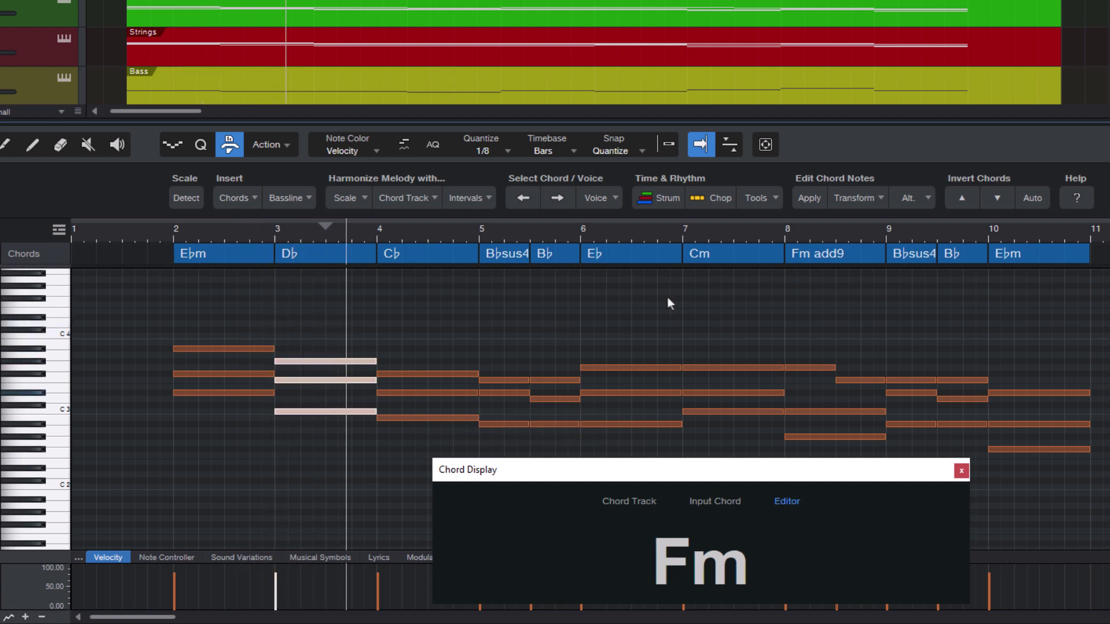
{"action": "left_click", "coordinate": [847, 201]}
{"action": "left_click", "coordinate": [866, 258]}
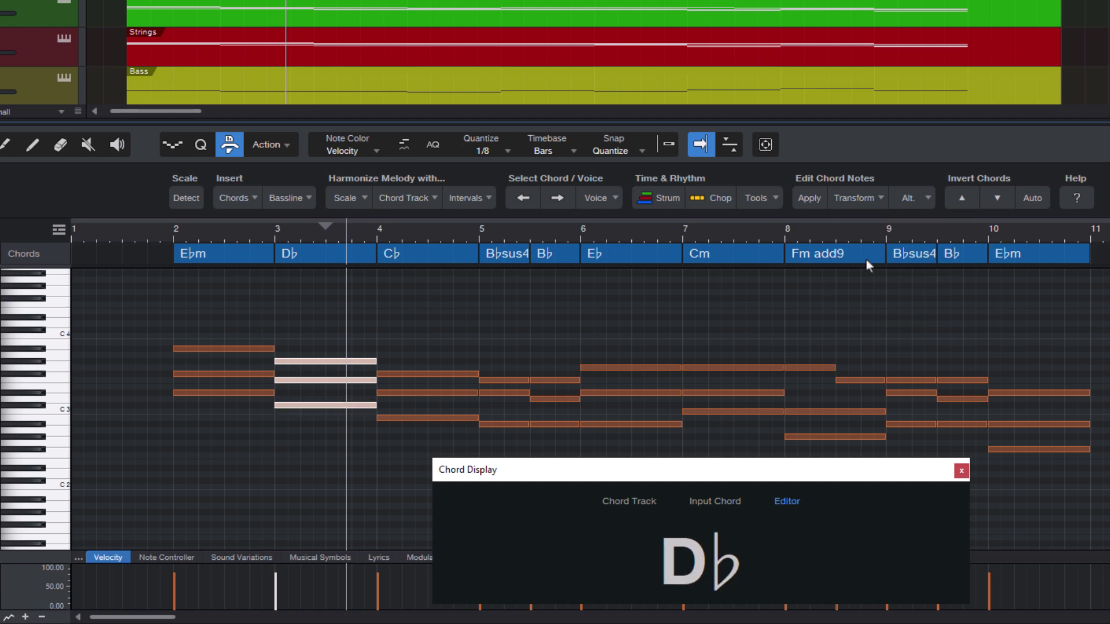
{"action": "left_click", "coordinate": [856, 196]}
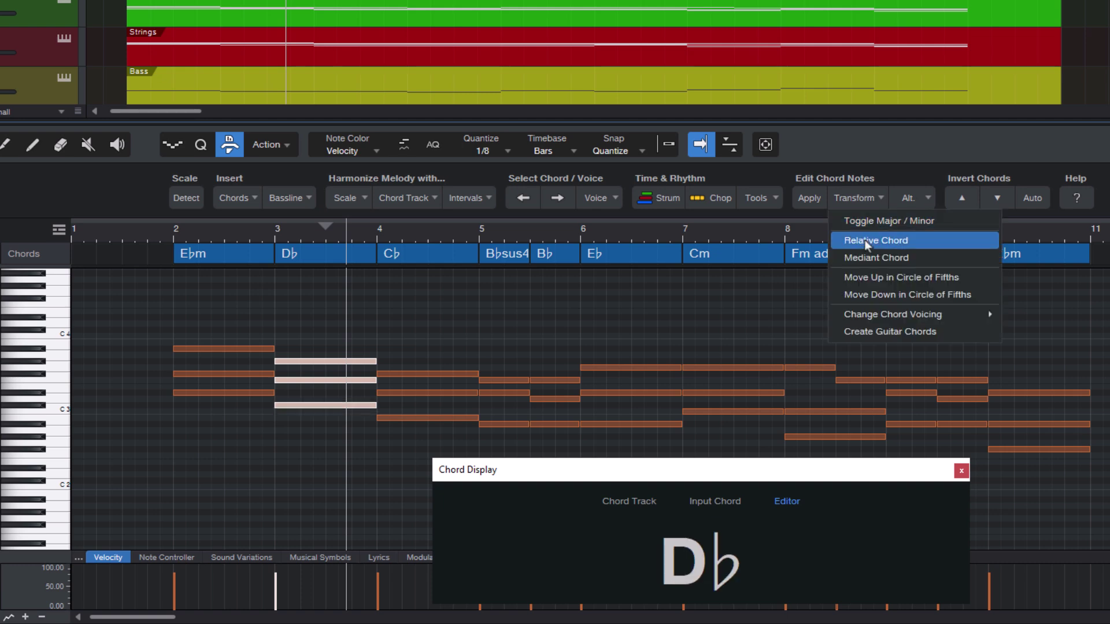
{"action": "left_click", "coordinate": [867, 241]}
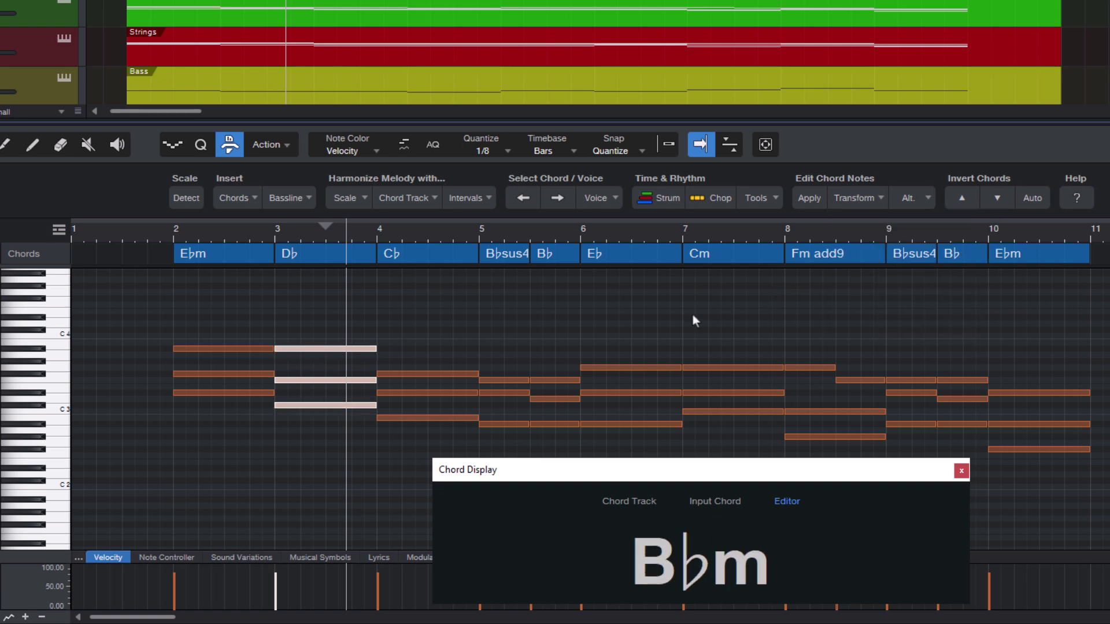
{"action": "left_click", "coordinate": [160, 238]}
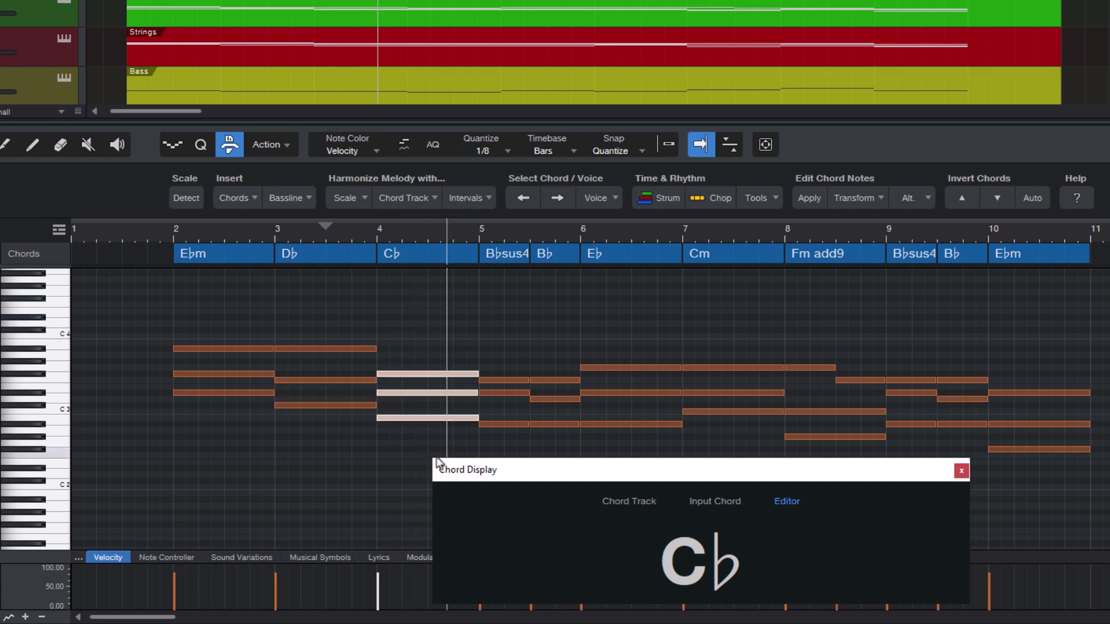
- Change the bar-4 C♭ chord to its relative minor A♭m and replay from bar 2
{"action": "left_click", "coordinate": [856, 198]}
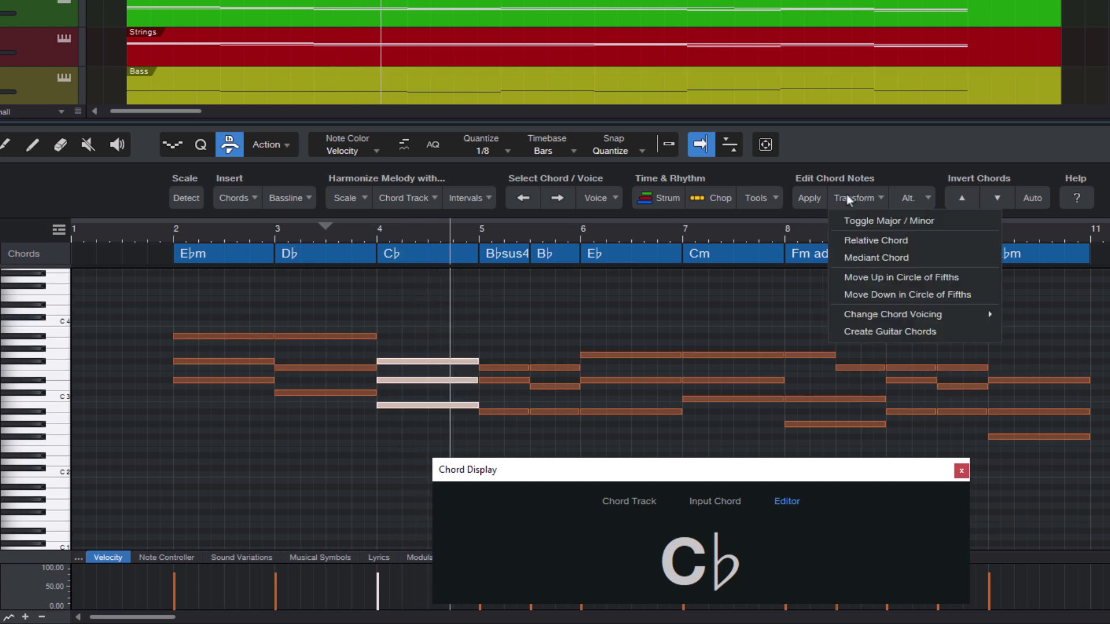
{"action": "left_click", "coordinate": [869, 241]}
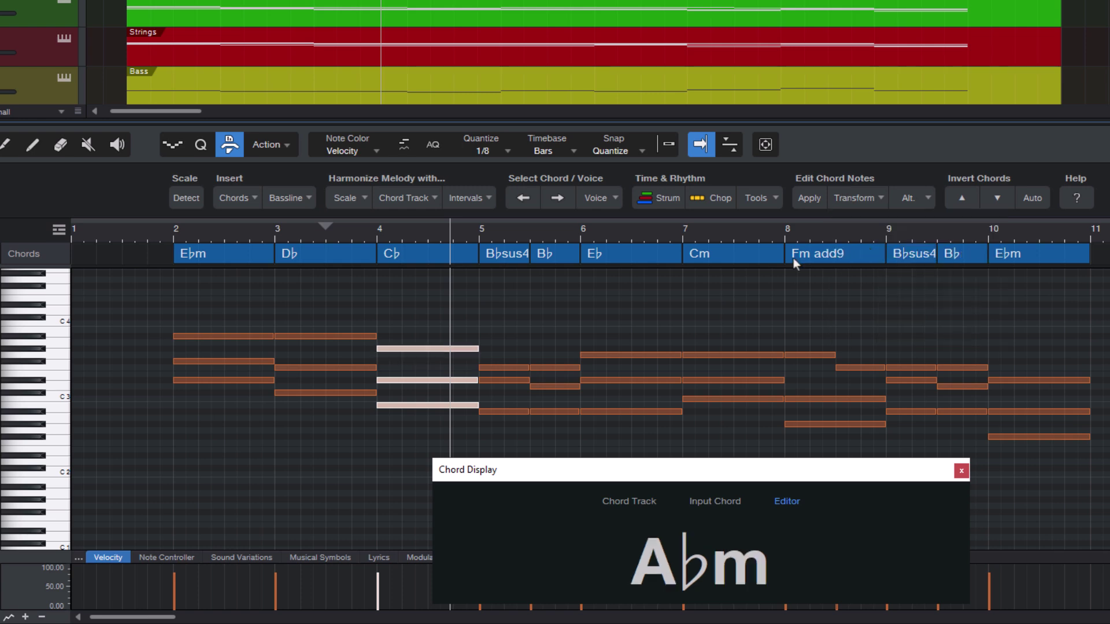
{"action": "left_click", "coordinate": [168, 237]}
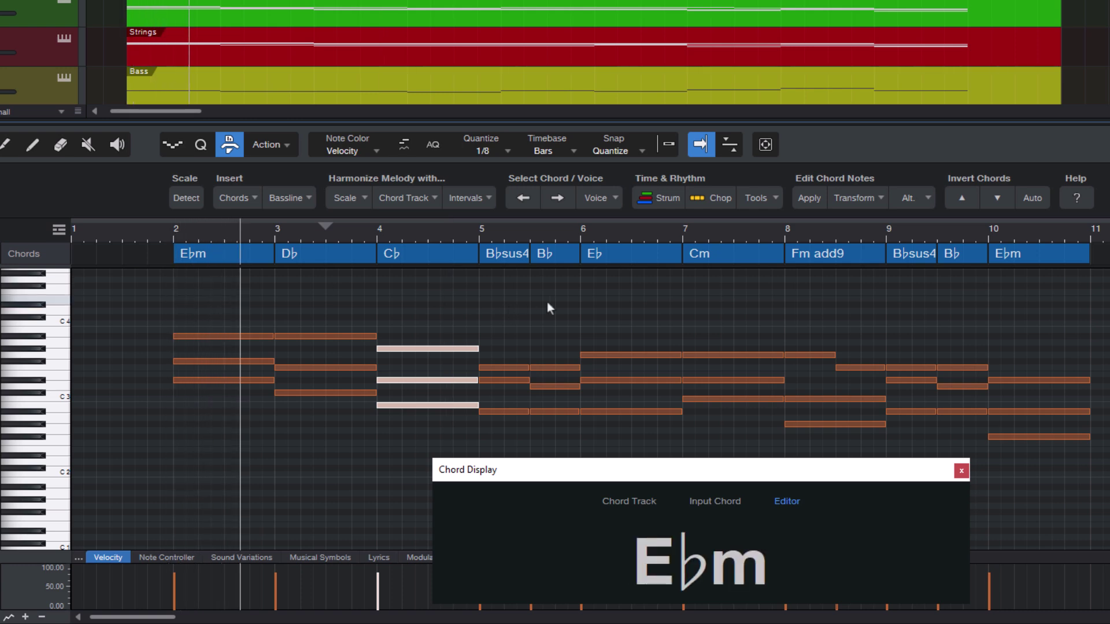
{"action": "scroll", "coordinate": [535, 294], "scroll_direction": "down", "scroll_amount": 1}
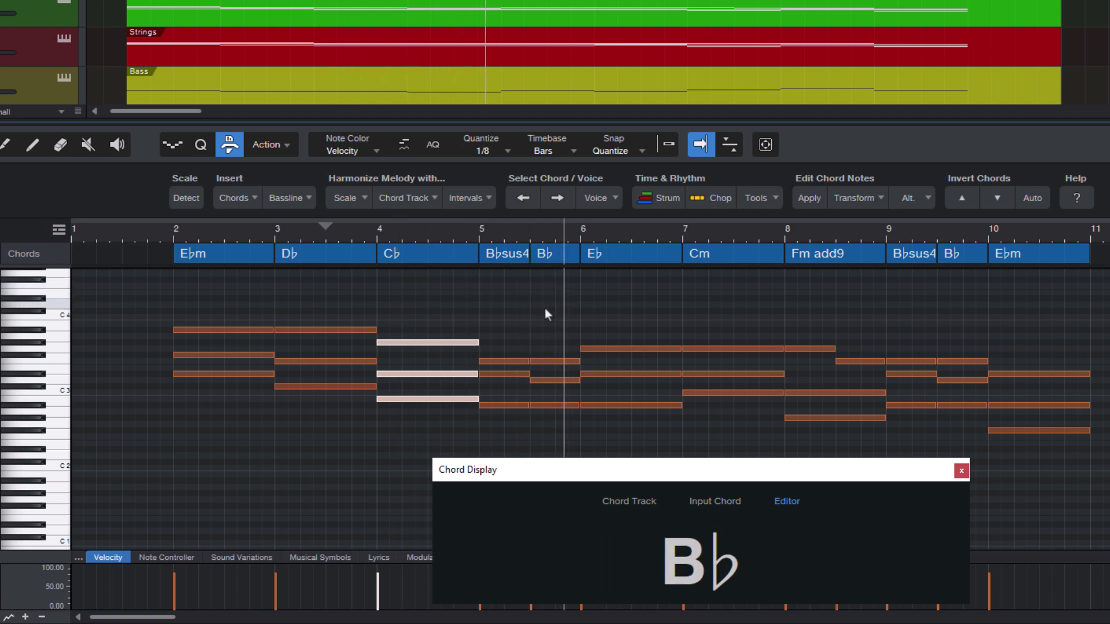
- Switch the bar-5 B♭ chord to B♭m and play from bar 4
{"action": "left_click_drag", "start_coordinate": [545, 308], "coordinate": [547, 430]}
{"action": "left_click", "coordinate": [851, 200]}
{"action": "left_click", "coordinate": [875, 221]}
{"action": "left_click", "coordinate": [378, 236]}
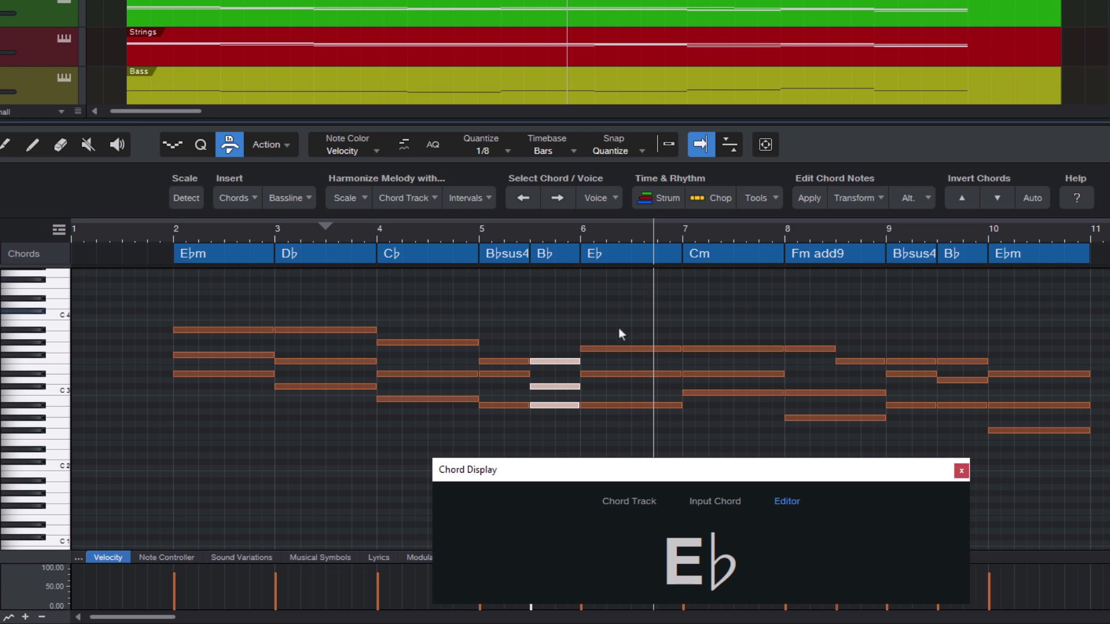
- Make the bar-6 E♭ chord minor, then its relative major G♭, and play from bar 4
{"action": "left_click_drag", "start_coordinate": [607, 308], "coordinate": [650, 435]}
{"action": "left_click", "coordinate": [854, 198]}
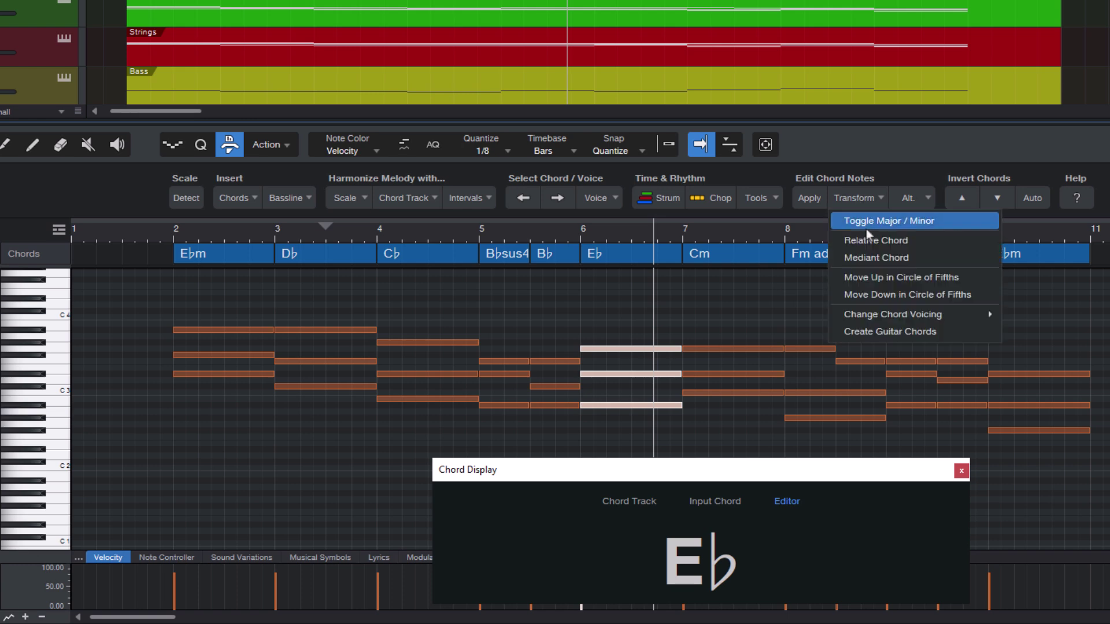
{"action": "left_click", "coordinate": [866, 222]}
{"action": "left_click", "coordinate": [859, 198]}
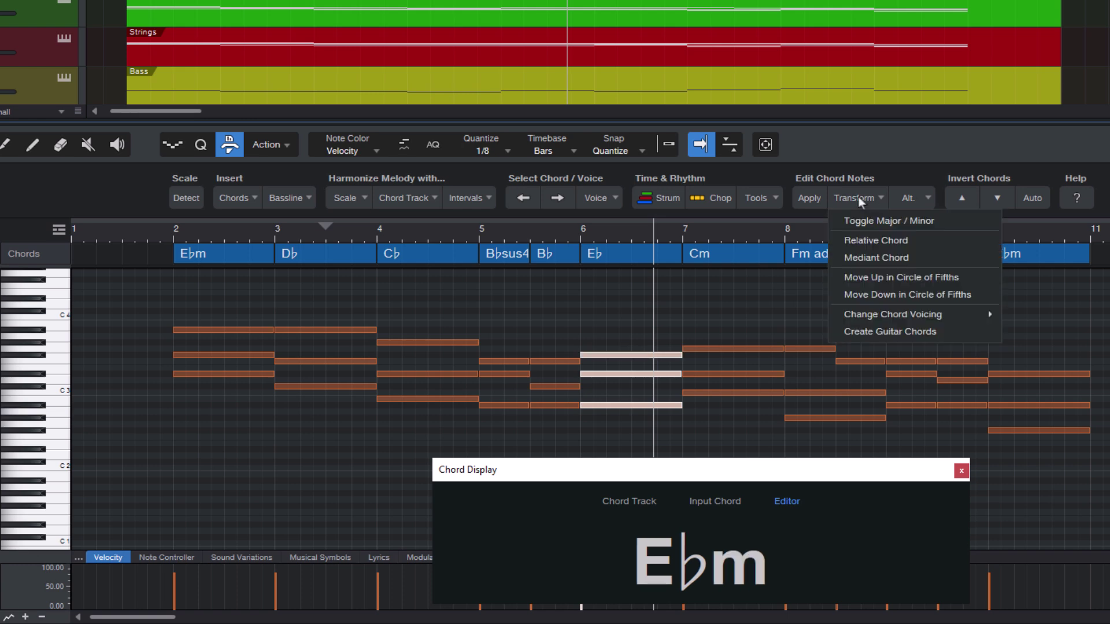
{"action": "left_click", "coordinate": [868, 243]}
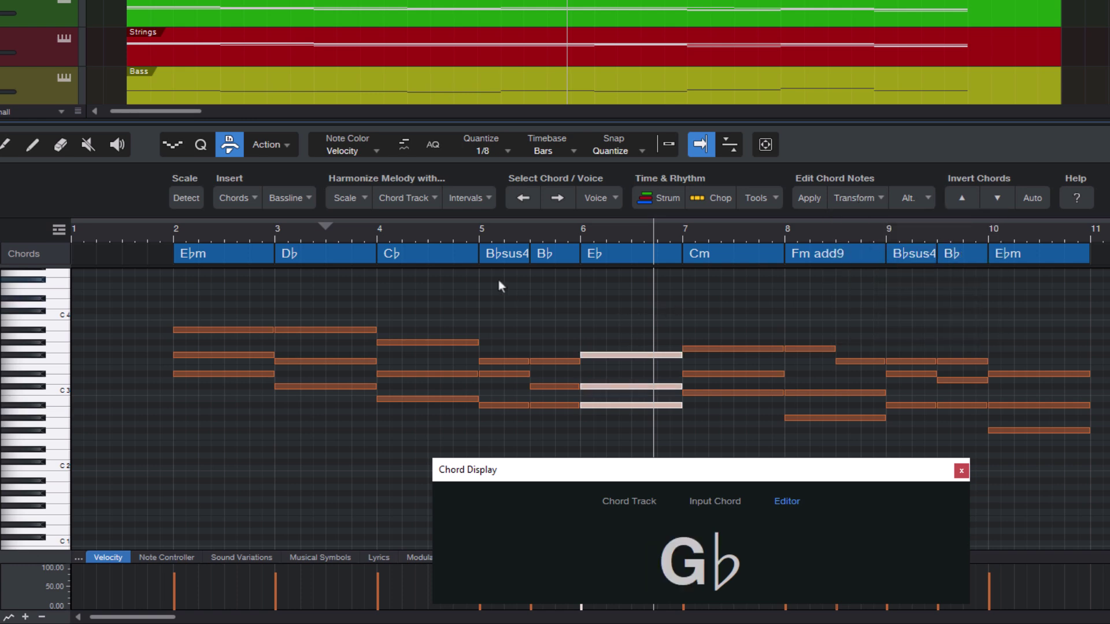
{"action": "left_click", "coordinate": [444, 232]}
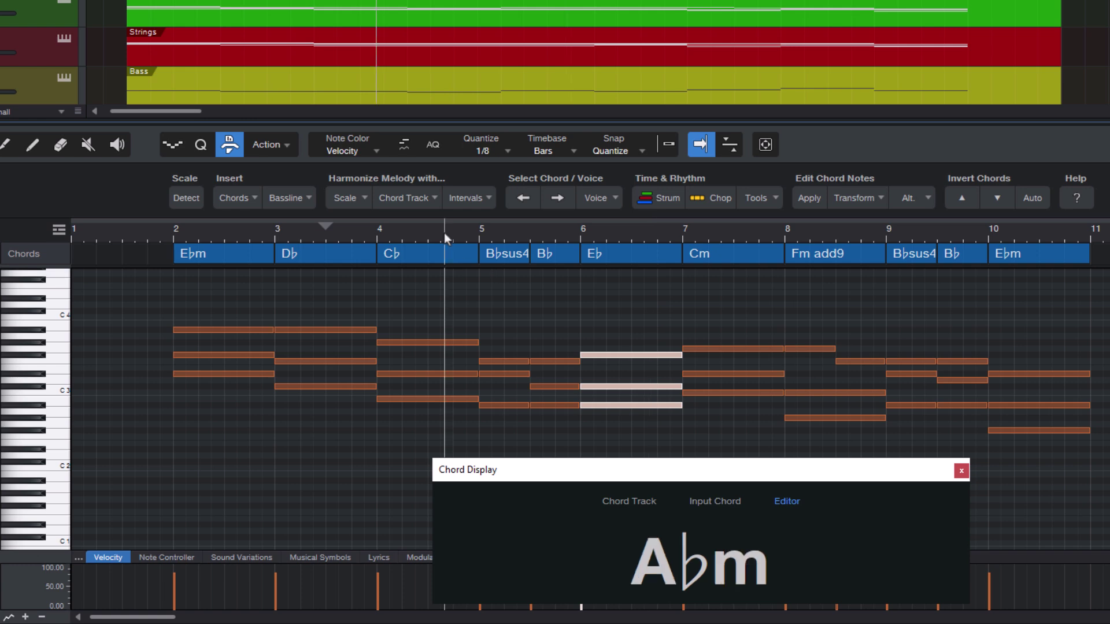
{"action": "key", "text": "space"}
{"action": "left_click", "coordinate": [671, 310]}
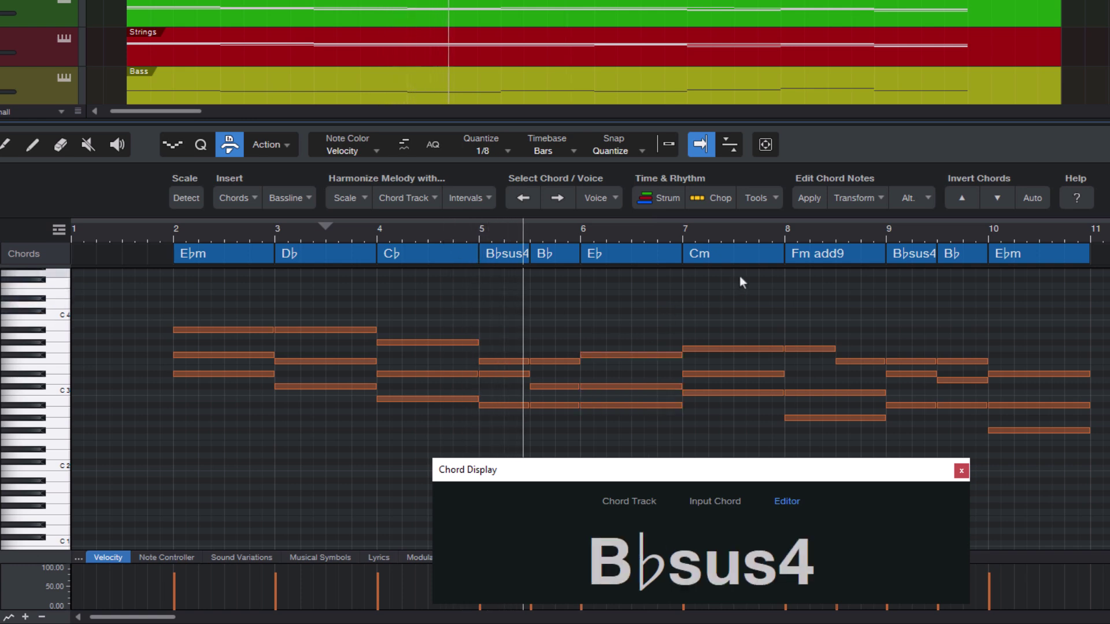
{"action": "scroll", "coordinate": [676, 283], "scroll_direction": "down", "scroll_amount": 1}
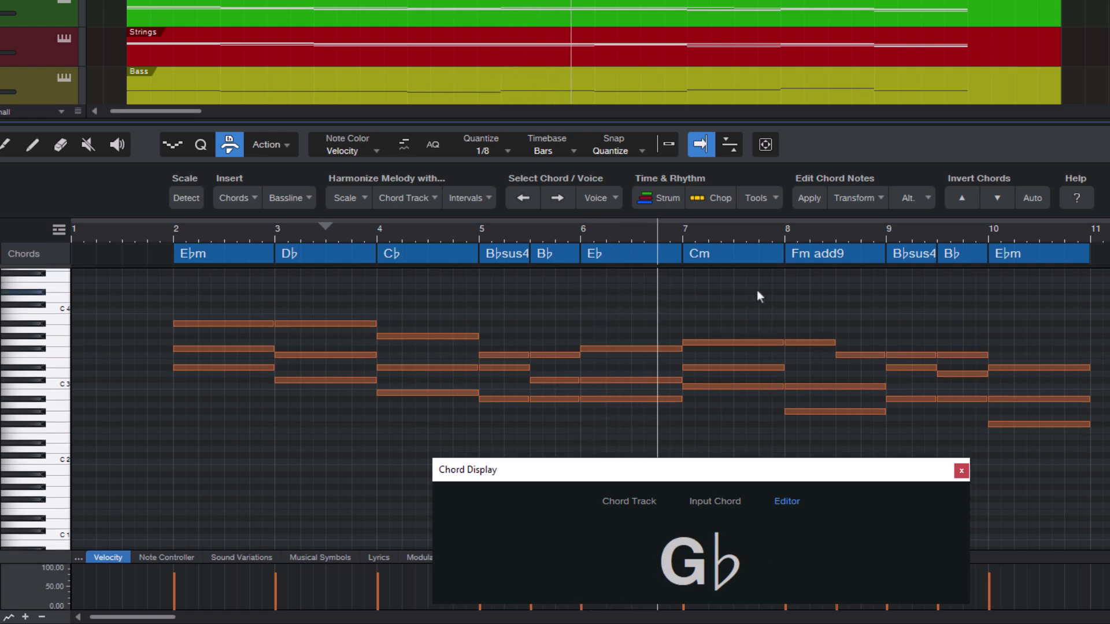
- Drop the reworked bar 2–7 notes onto the chord track and play from just before bar 2
{"action": "scroll", "coordinate": [757, 292], "scroll_direction": "down", "scroll_amount": 1}
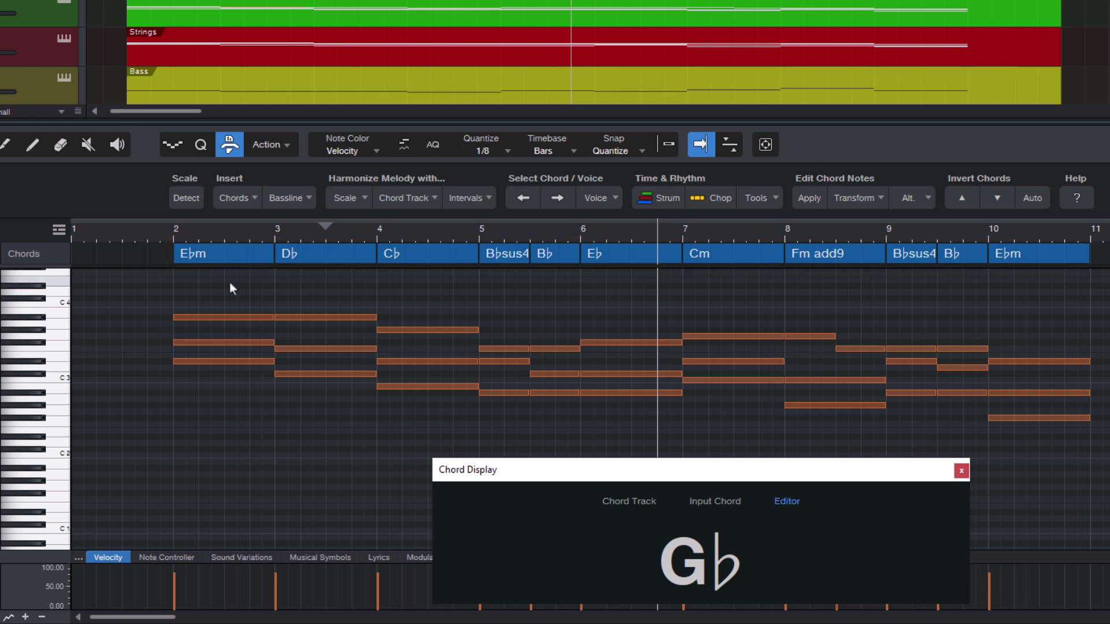
{"action": "left_click_drag", "start_coordinate": [230, 283], "coordinate": [659, 449]}
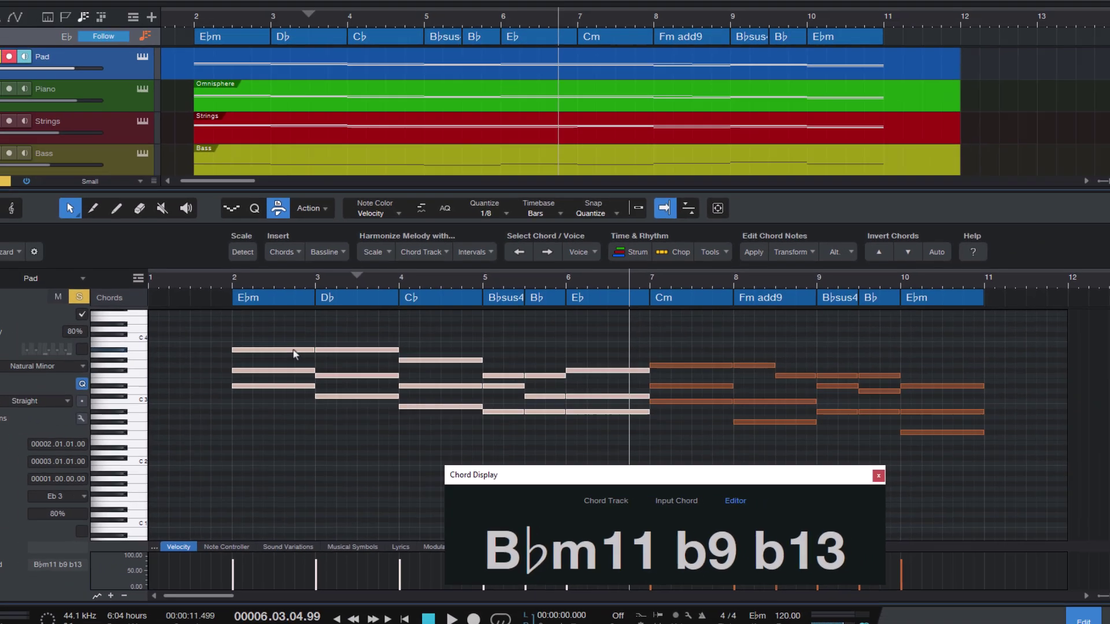
{"action": "left_click_drag", "start_coordinate": [295, 354], "coordinate": [286, 40]}
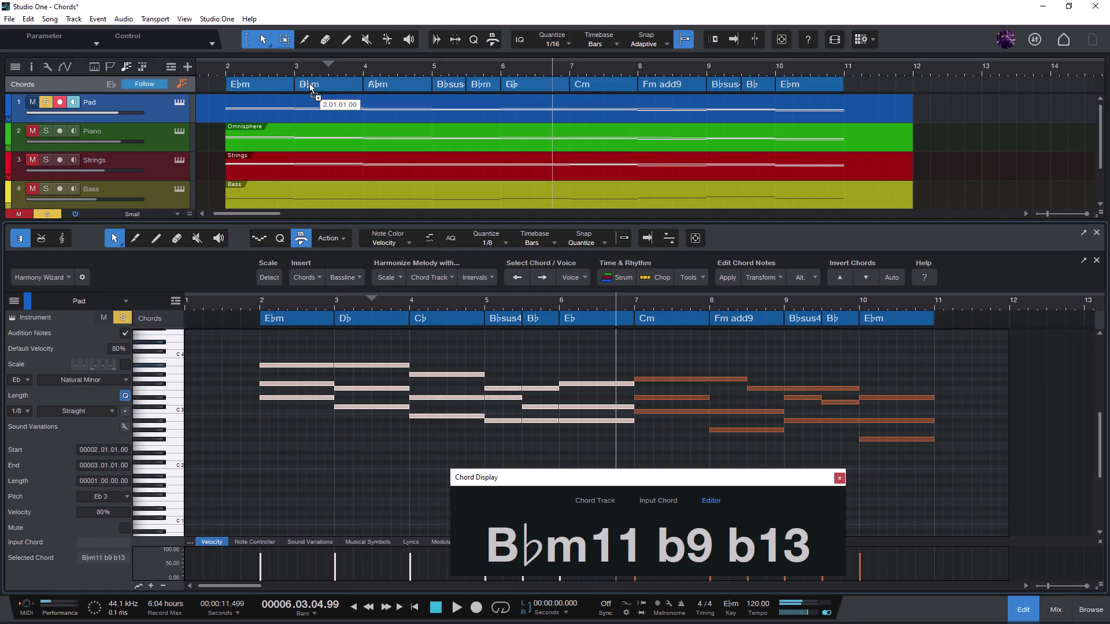
{"action": "left_click_drag", "start_coordinate": [310, 87], "coordinate": [311, 86]}
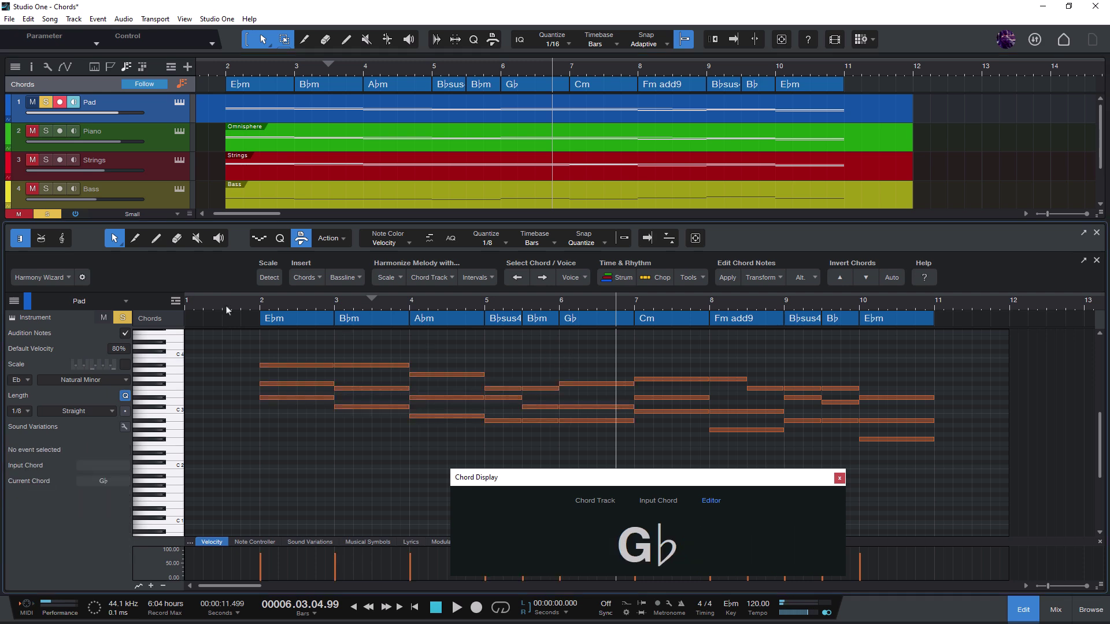
{"action": "left_click", "coordinate": [250, 305]}
{"action": "key", "text": "space"}
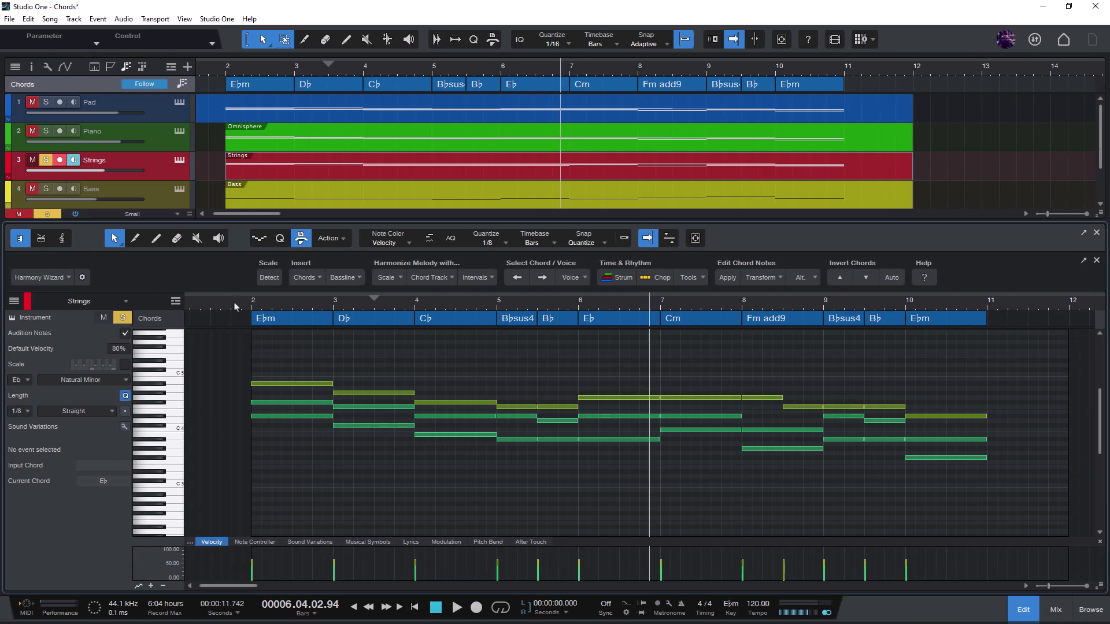
- Play the Strings part from just before bar 2 through to bar 11
{"action": "left_click", "coordinate": [234, 307]}
{"action": "key", "text": "space"}
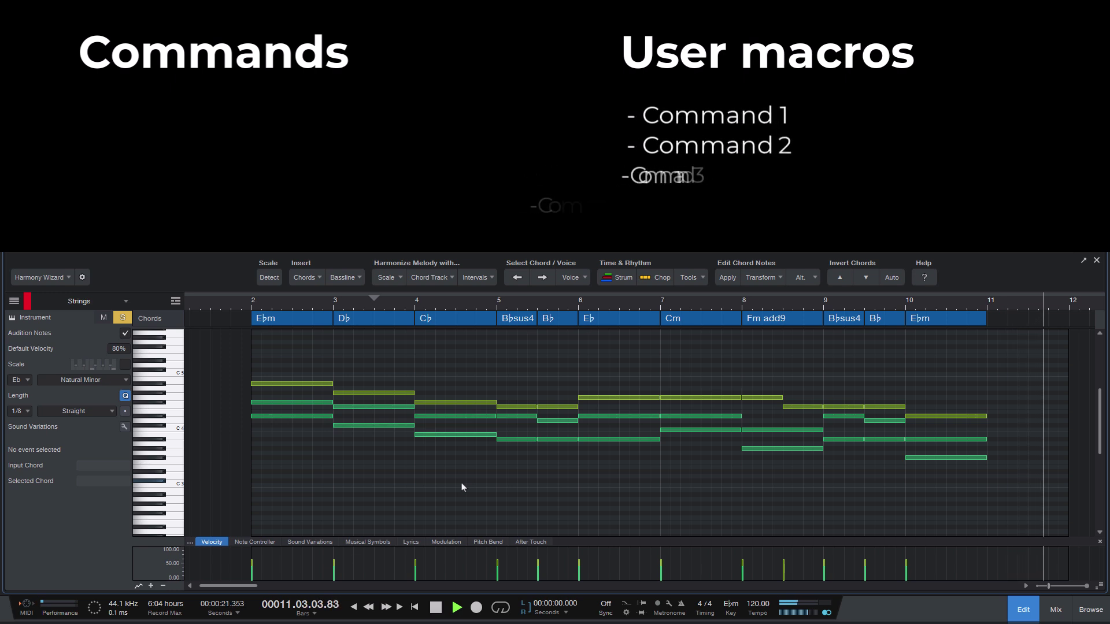
{"action": "key", "text": "space"}
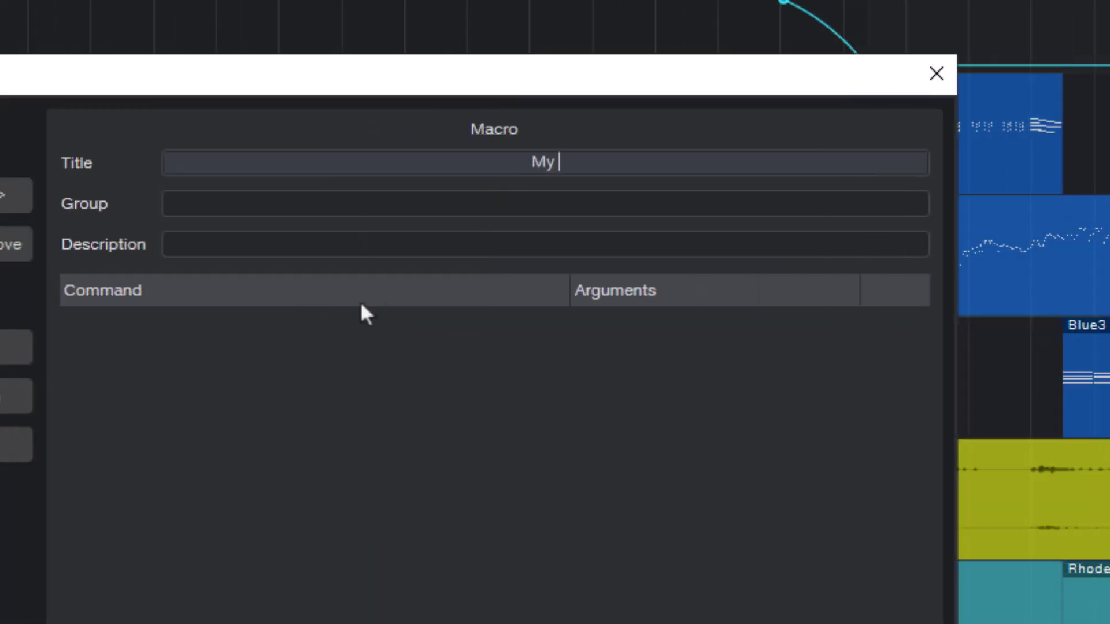
- Title the macro 'My own macro' and add Select Voice in Chords, Transpose and Length commands
{"action": "type", "text": "ro"}
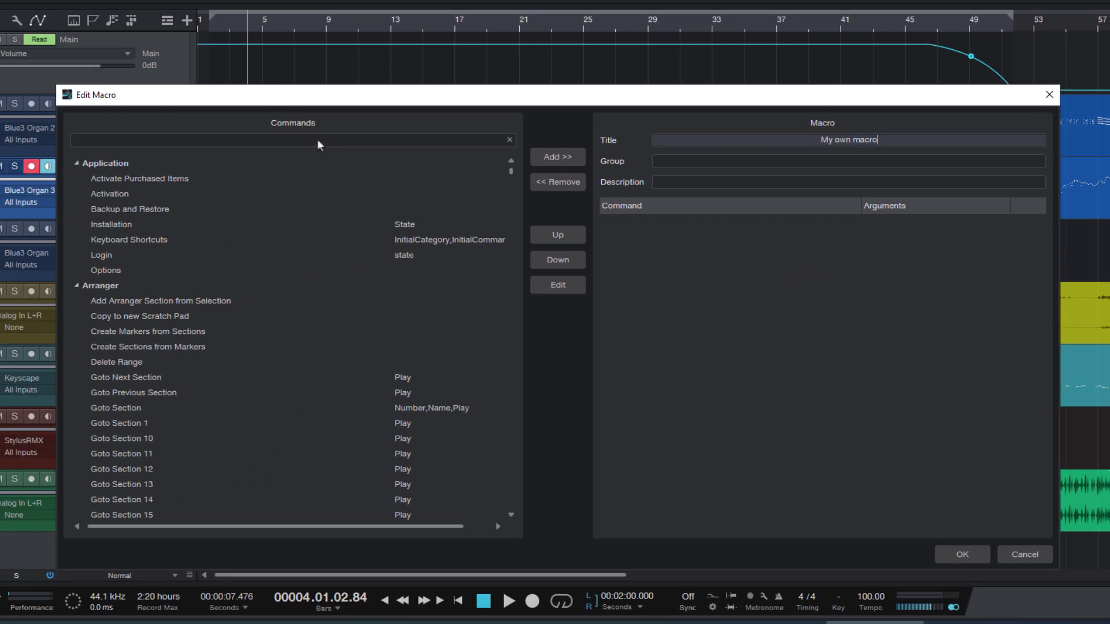
{"action": "left_click", "coordinate": [317, 141]}
{"action": "type", "text": "select voi"}
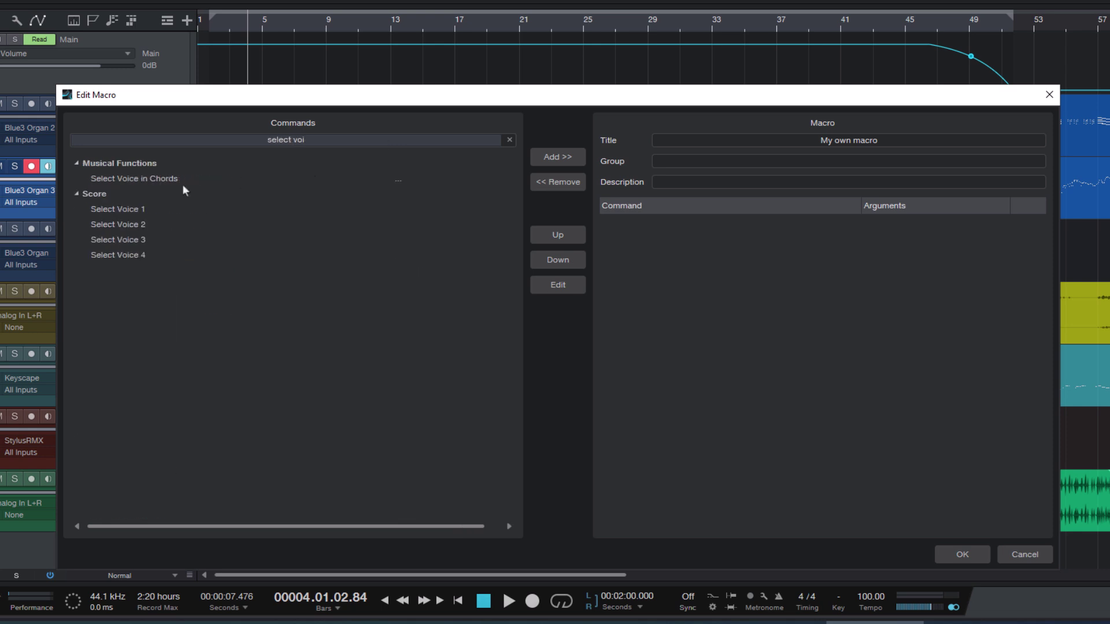
{"action": "double_click", "coordinate": [166, 180]}
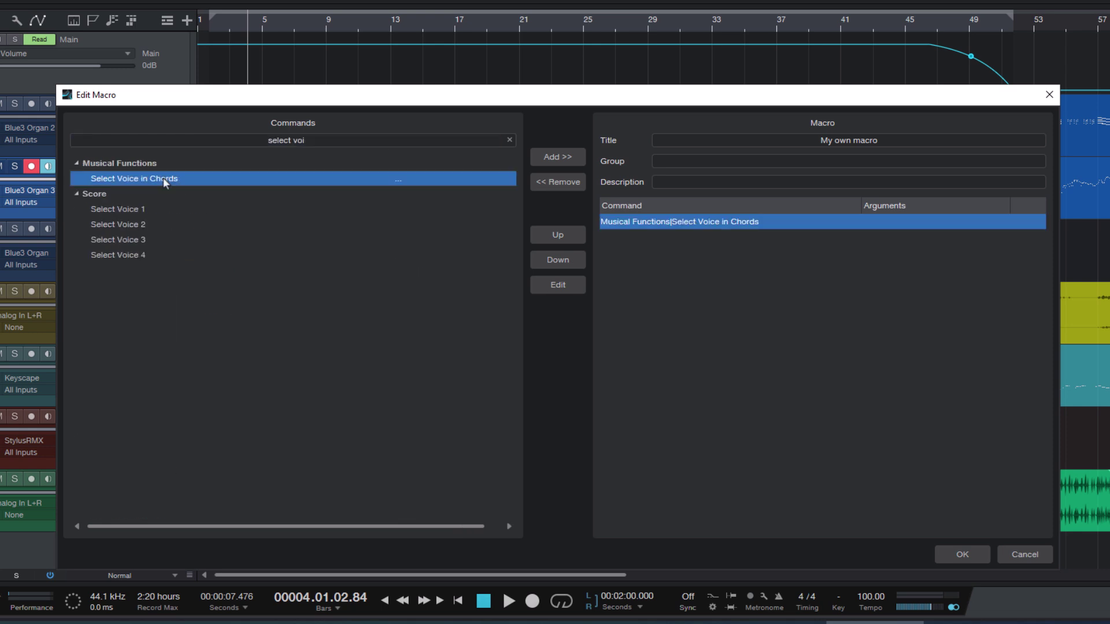
{"action": "double_click", "coordinate": [270, 140]}
{"action": "type", "text": "transpose"}
{"action": "double_click", "coordinate": [119, 256]}
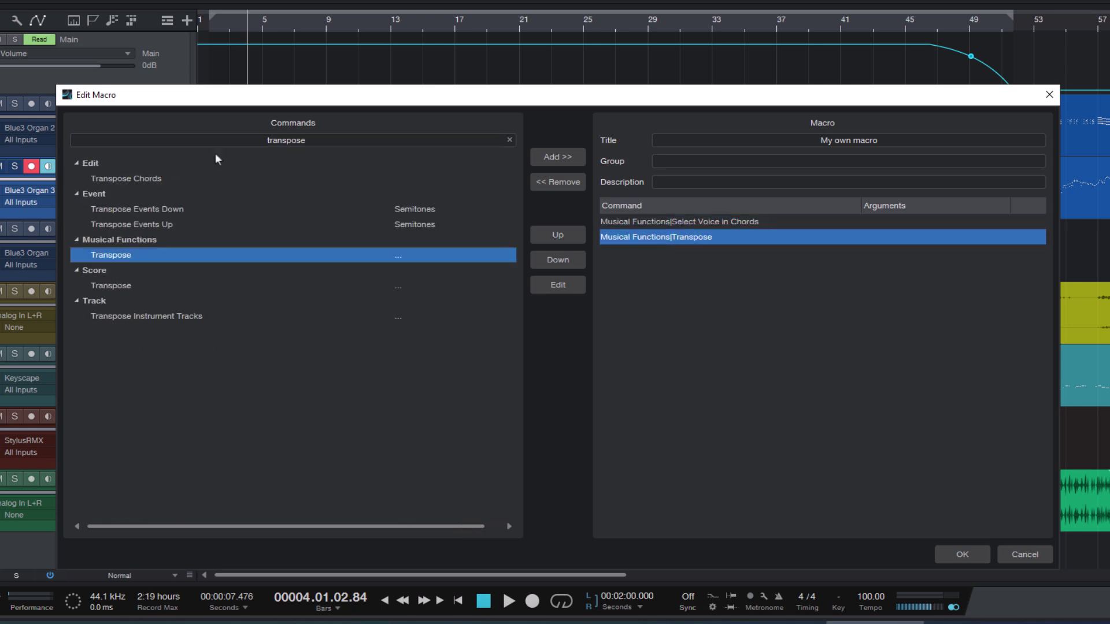
{"action": "double_click", "coordinate": [248, 140]}
{"action": "type", "text": "length"}
{"action": "double_click", "coordinate": [169, 177]}
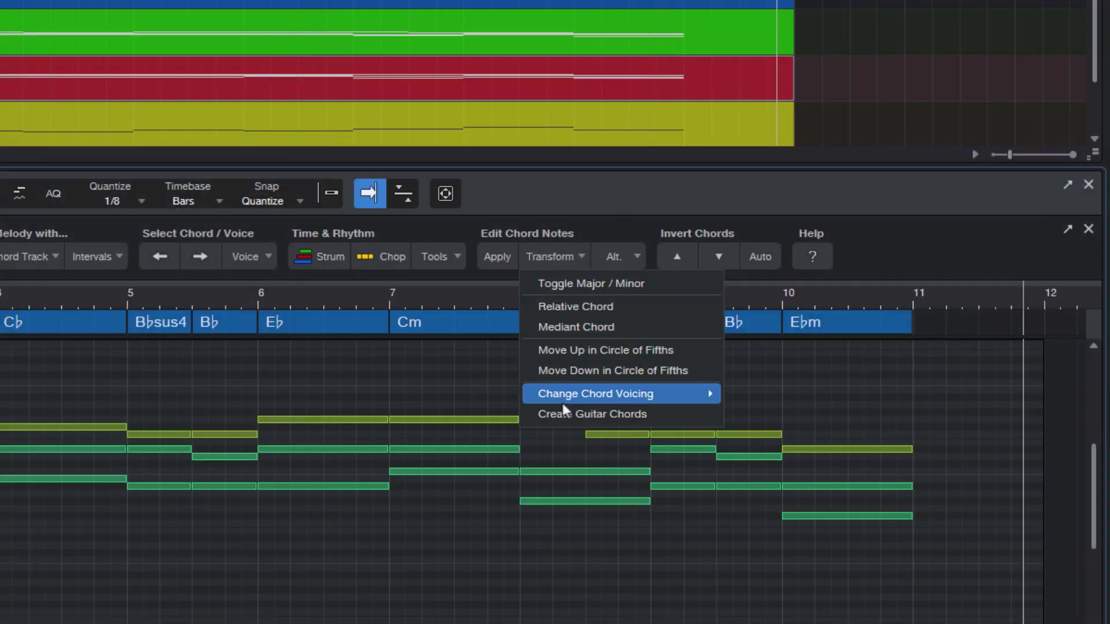
- Apply Drop2 Voicing to the progression and lower the selected middle notes an octave
{"action": "mouse_move", "coordinate": [563, 403]}
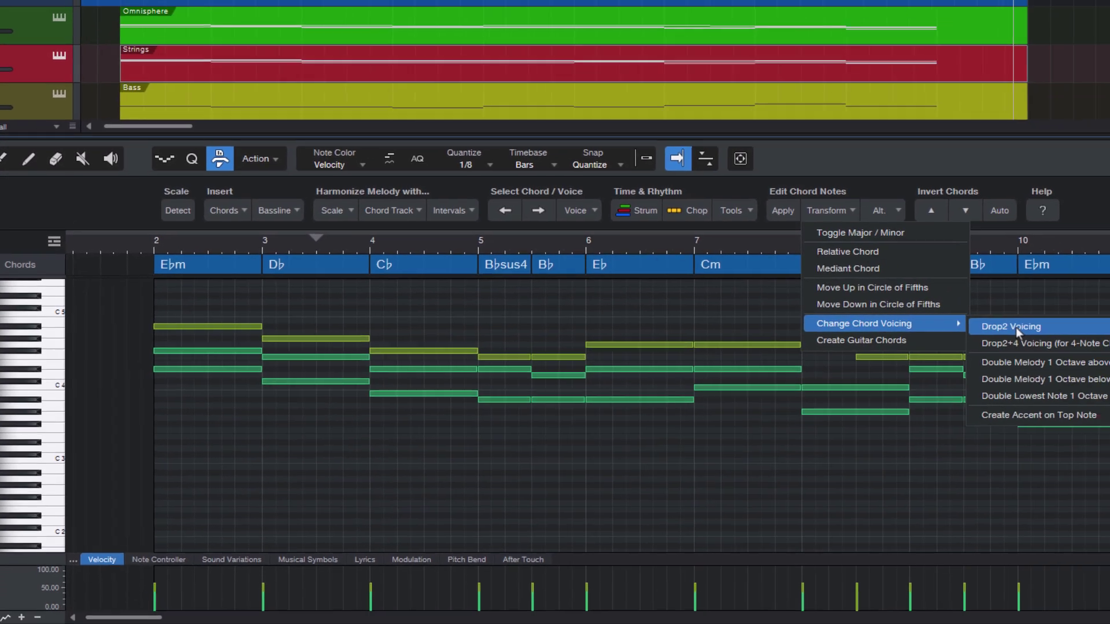
{"action": "left_click", "coordinate": [1013, 327]}
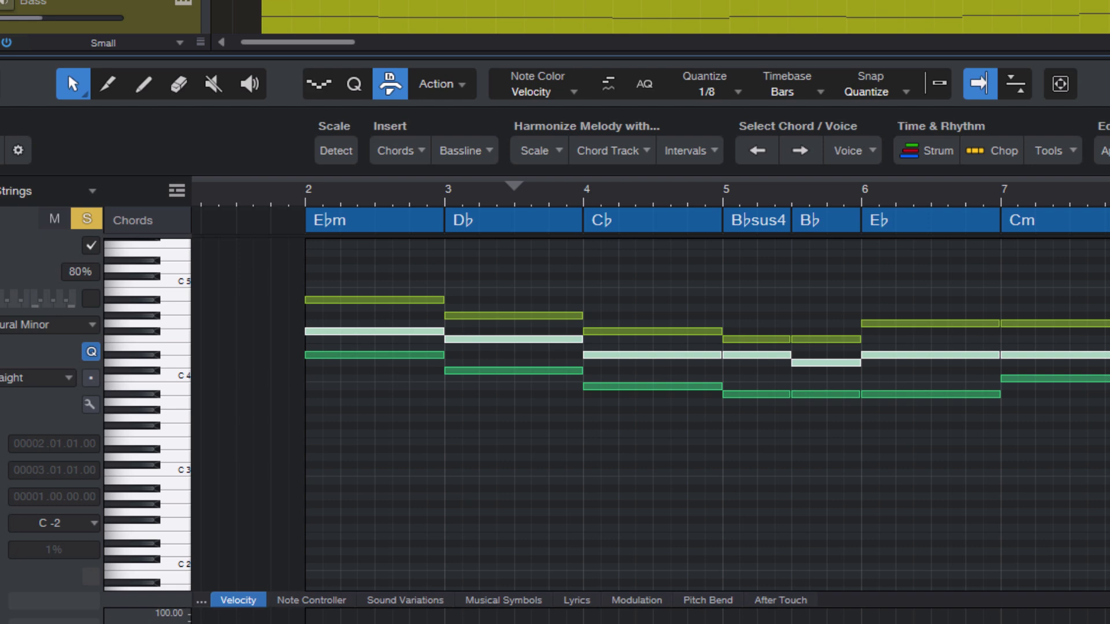
{"action": "key", "text": "shift+Down"}
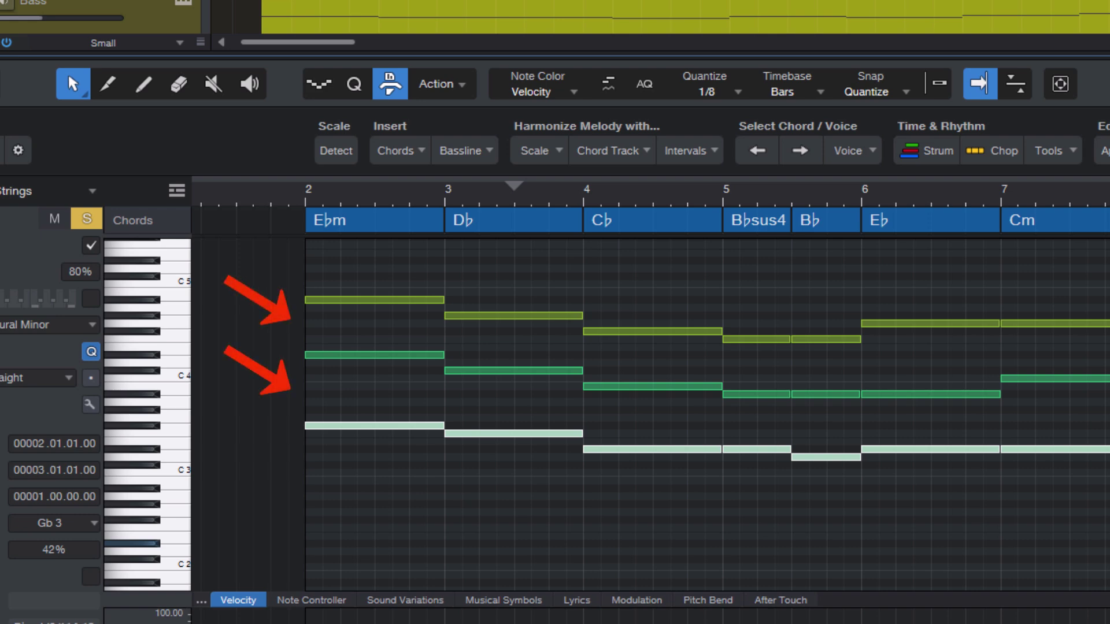
- Clear the selection of the Strings chord notes
{"action": "key", "text": "Escape"}
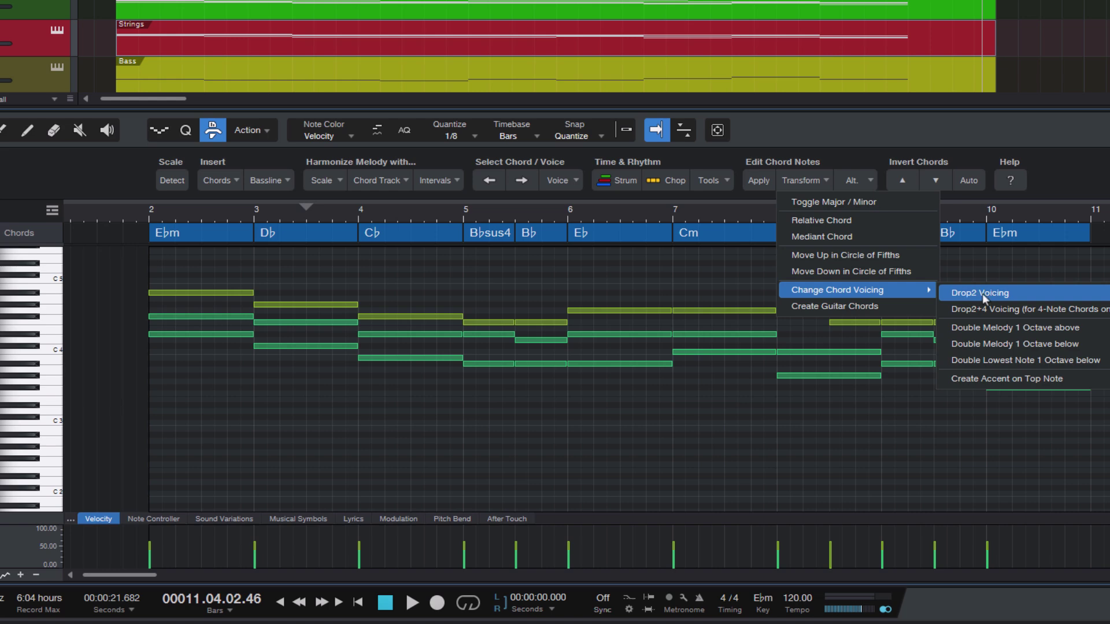
- Reapply Drop2 Voicing to every Strings chord
{"action": "left_click", "coordinate": [983, 294]}
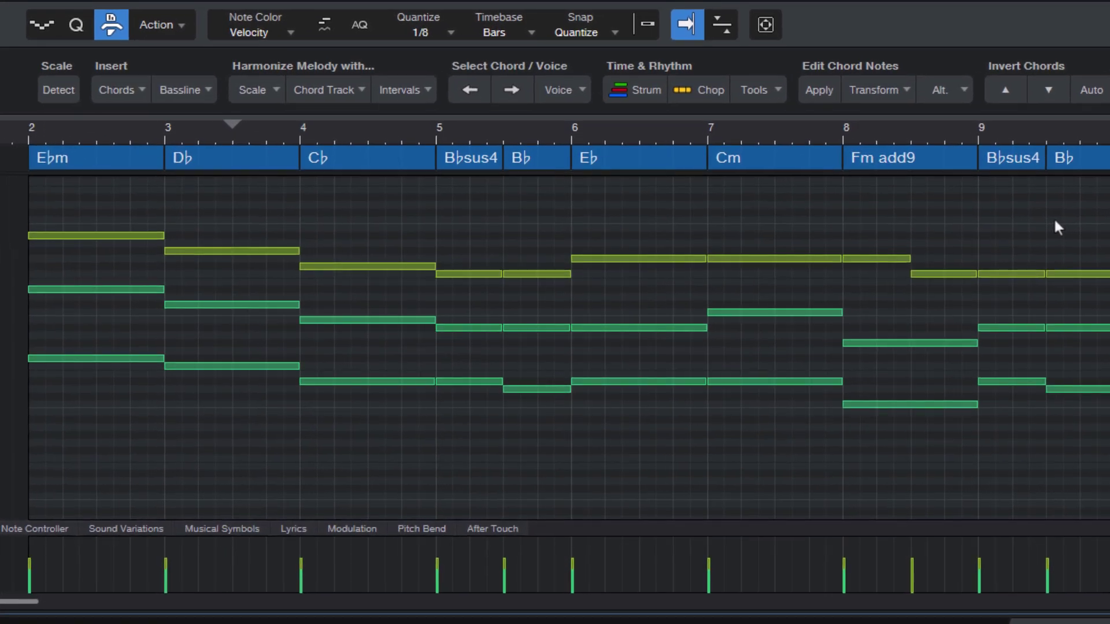
- Merge repeated notes across adjacent chords with Merge Chords, then play the progression from the start
{"action": "left_click", "coordinate": [747, 95]}
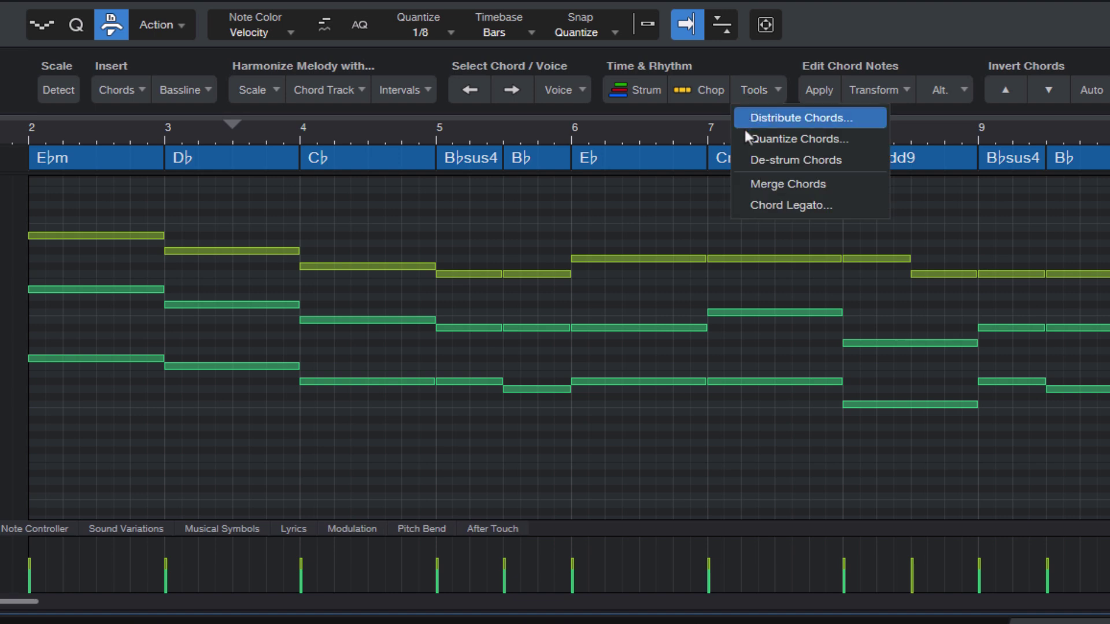
{"action": "left_click", "coordinate": [792, 184]}
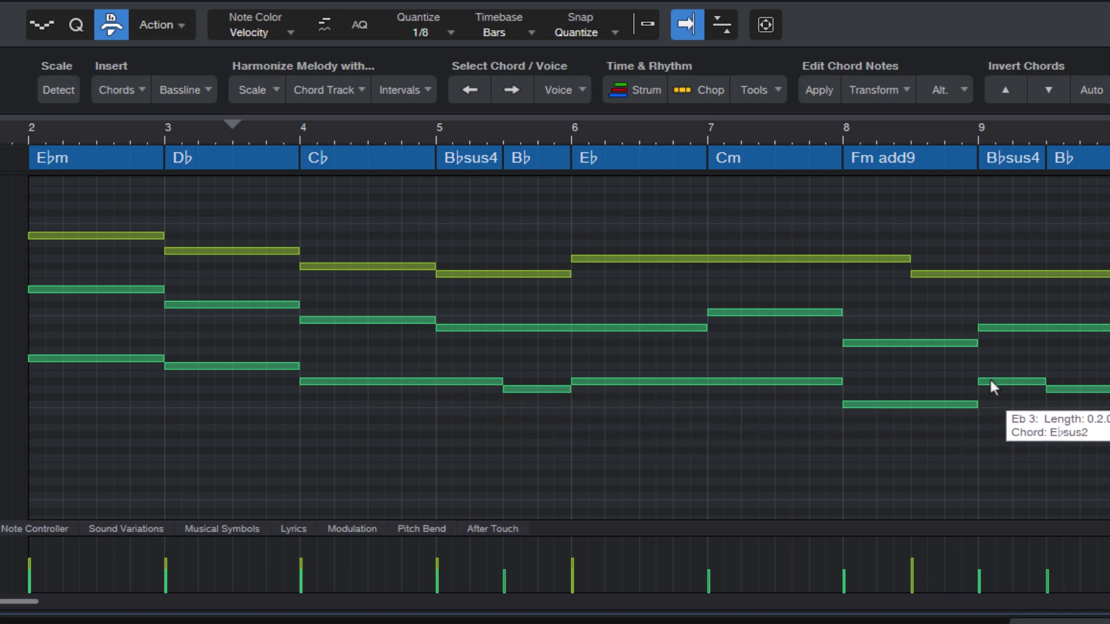
{"action": "left_click", "coordinate": [10, 130]}
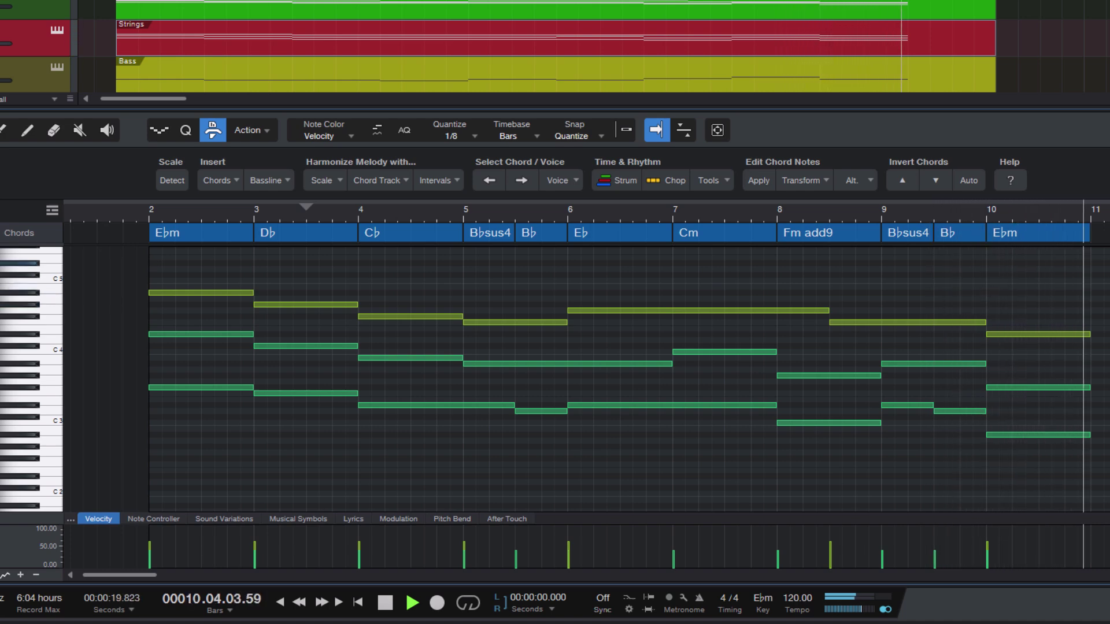
- Stop playback and bring up the Change Chord Voicing options
{"action": "key", "text": "space"}
{"action": "left_click", "coordinate": [803, 182]}
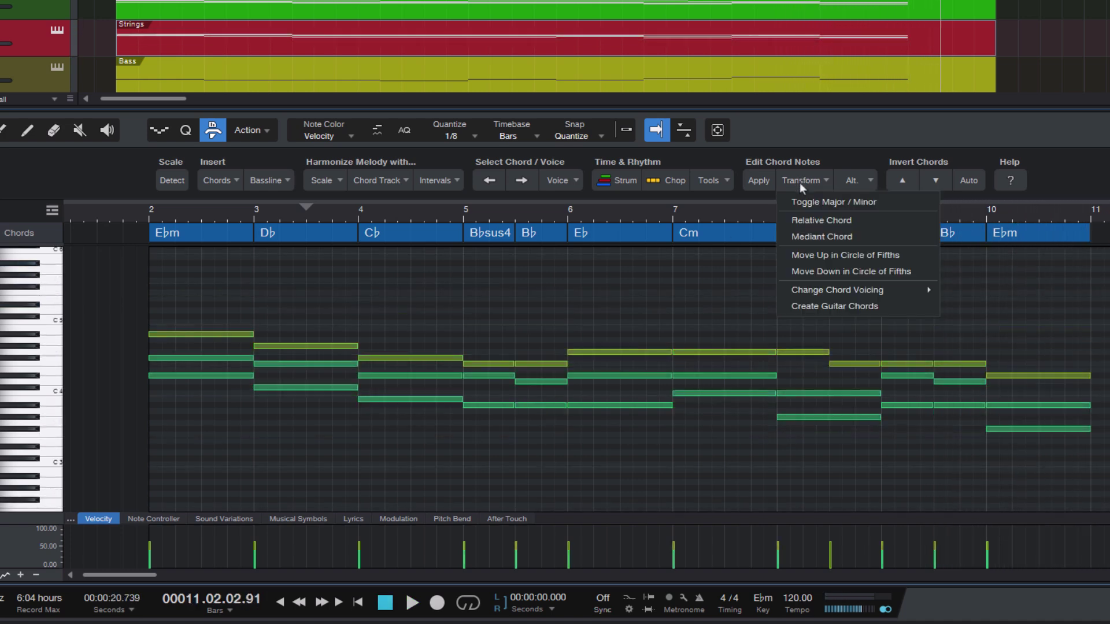
{"action": "mouse_move", "coordinate": [825, 298]}
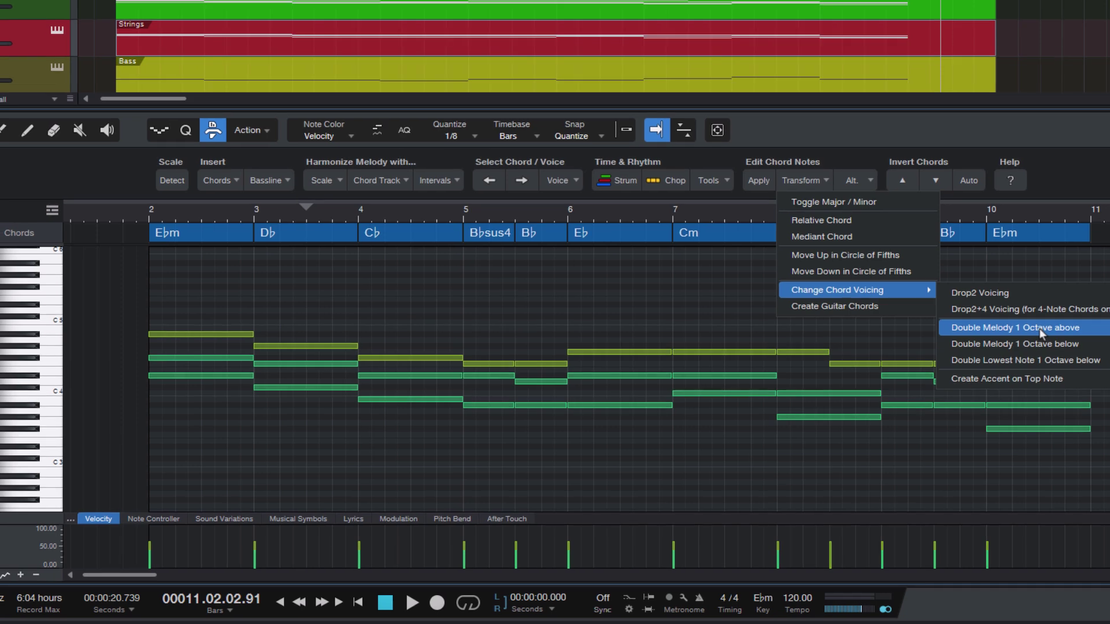
- Double each chord's melody note one octave above and deselect the new notes
{"action": "left_click", "coordinate": [1039, 328]}
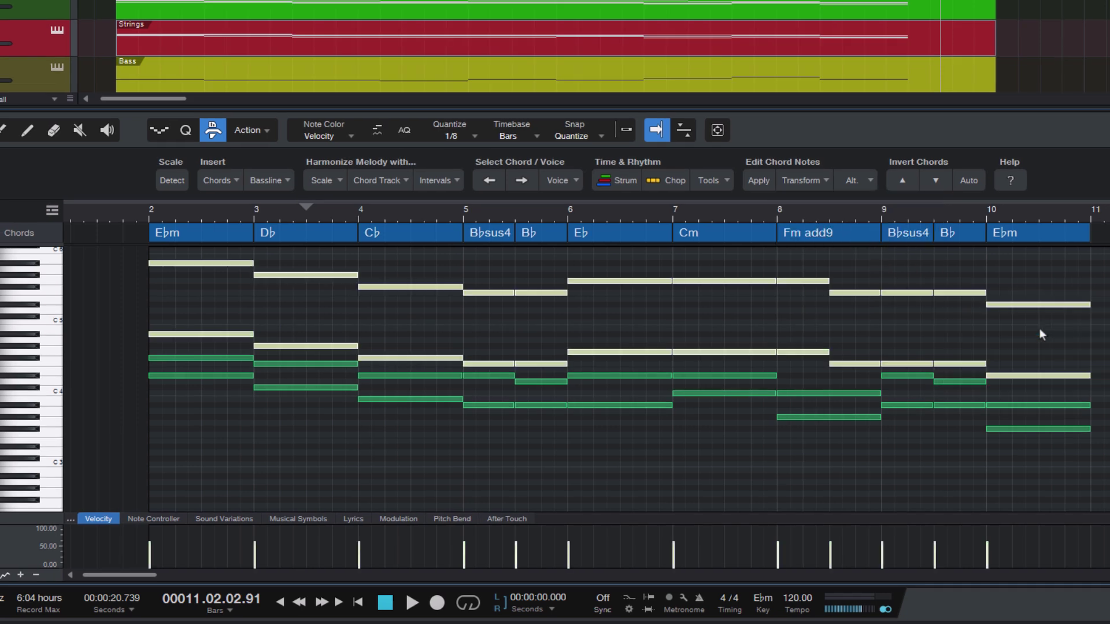
{"action": "scroll", "coordinate": [1006, 334], "scroll_direction": "up", "scroll_amount": 1}
{"action": "scroll", "coordinate": [1007, 336], "scroll_direction": "up", "scroll_amount": 1}
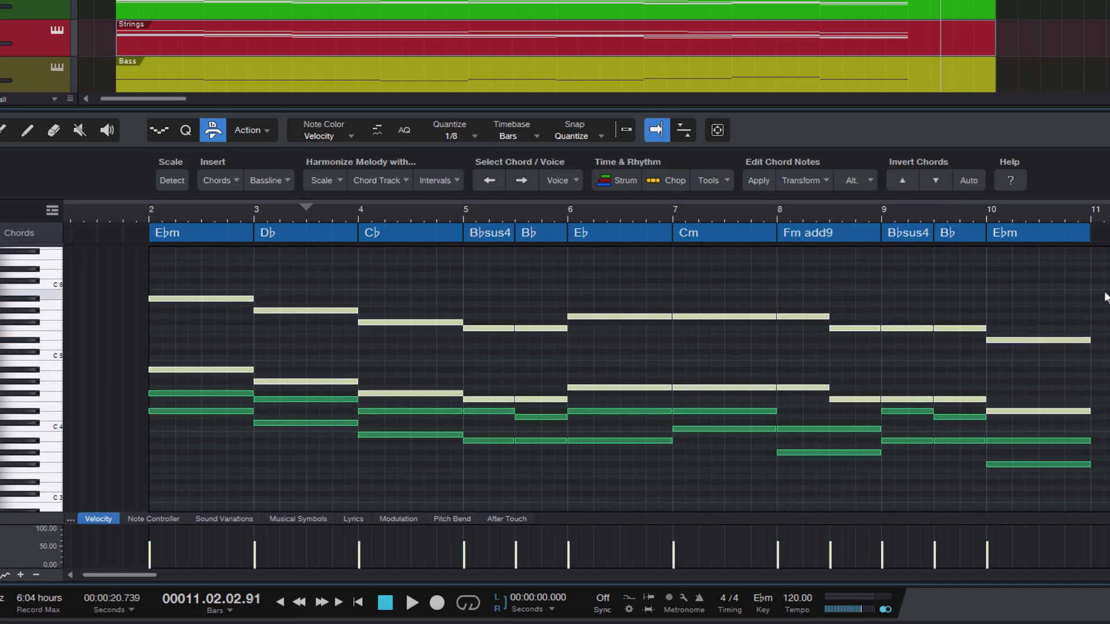
{"action": "left_click", "coordinate": [924, 317]}
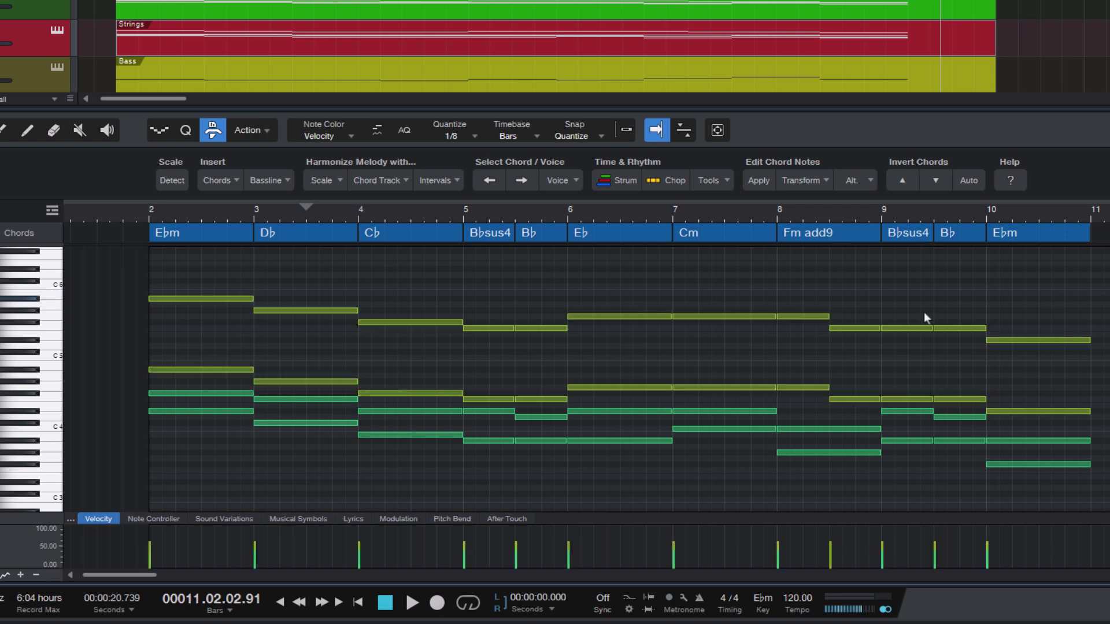
- Play the progression from just before bar 2, then stop
{"action": "left_click", "coordinate": [137, 217]}
{"action": "key", "text": "space"}
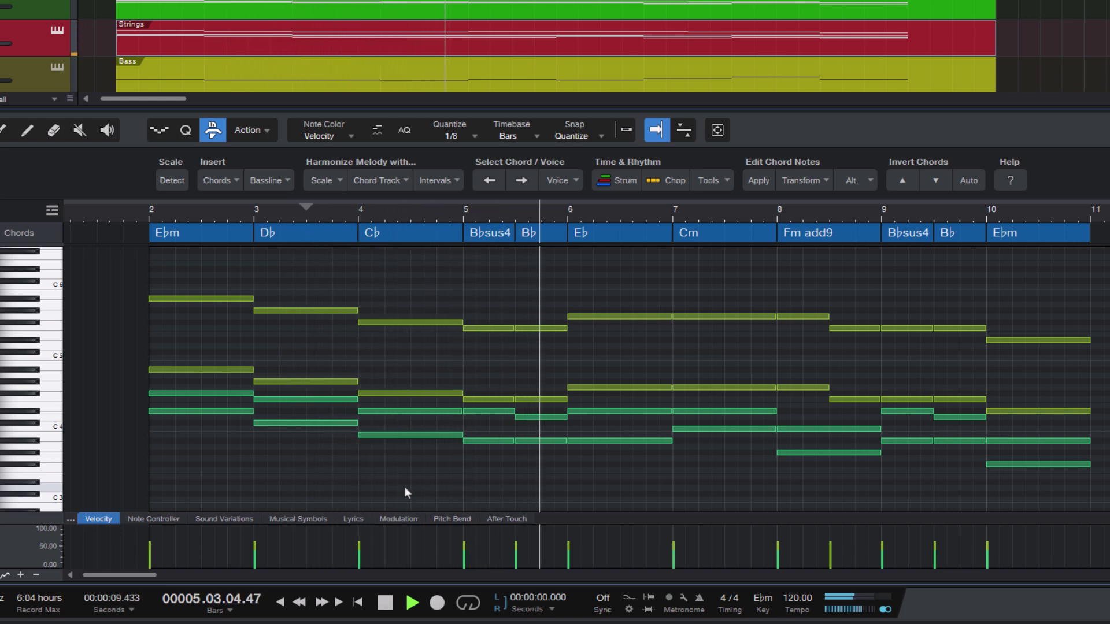
{"action": "key", "text": "space"}
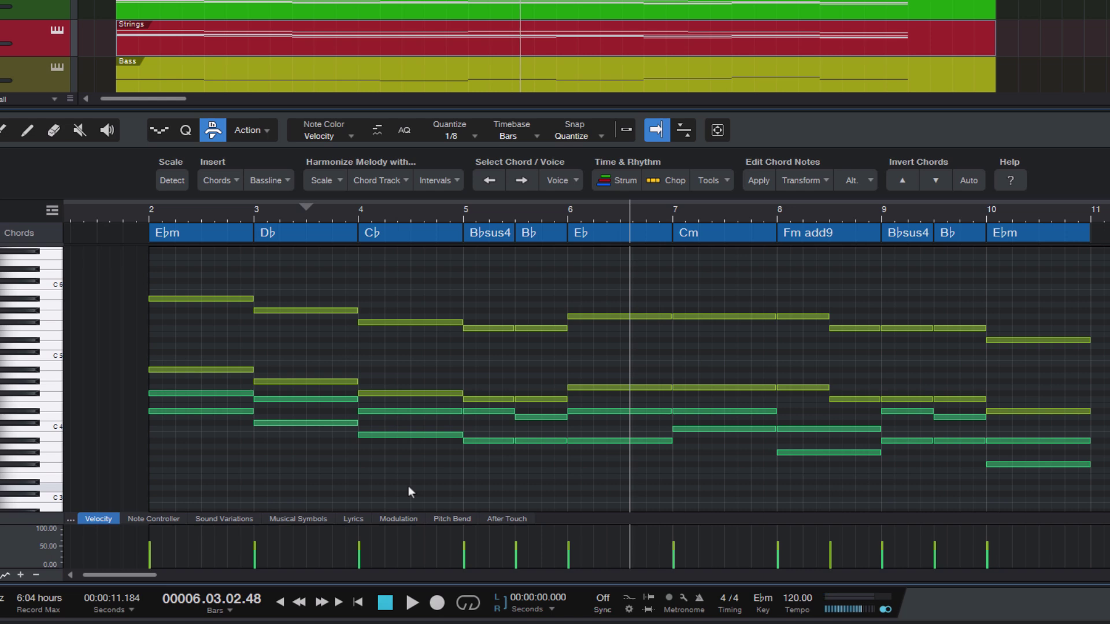
- Revoice the four-note chords as Drop2+4 and deselect the new low notes
{"action": "scroll", "coordinate": [408, 491], "scroll_direction": "down", "scroll_amount": 3}
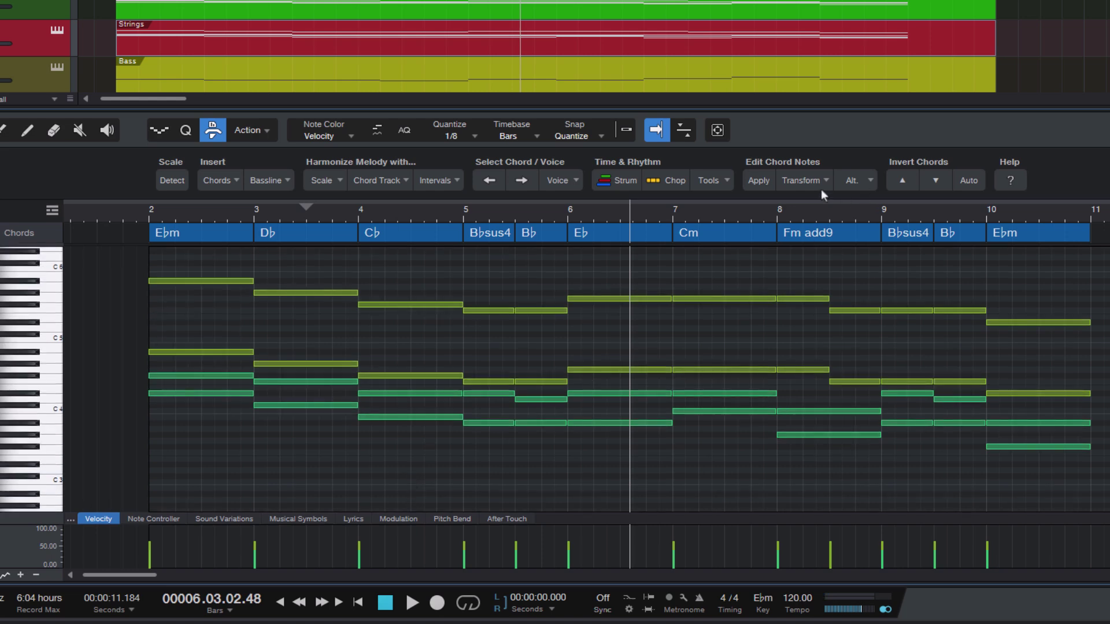
{"action": "left_click", "coordinate": [800, 177]}
{"action": "mouse_move", "coordinate": [879, 292]}
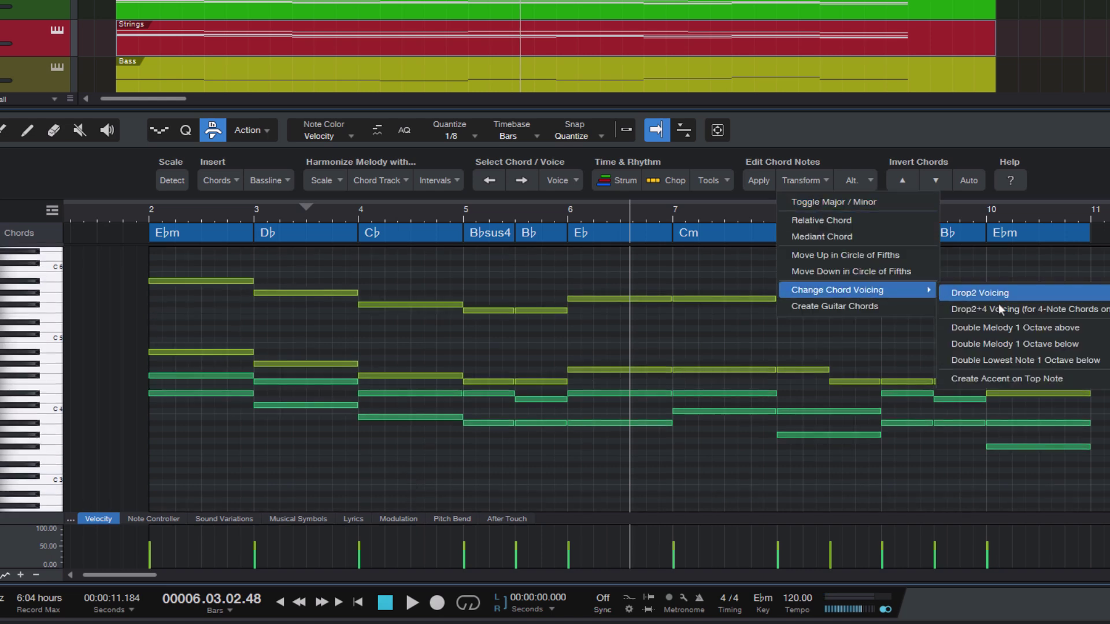
{"action": "left_click", "coordinate": [1041, 317]}
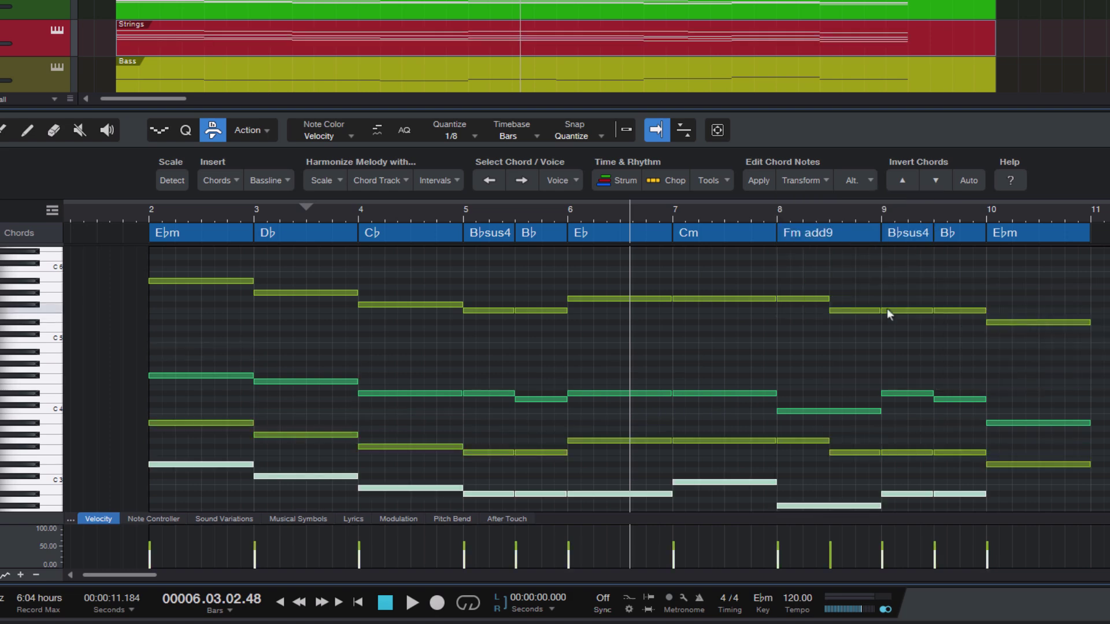
{"action": "left_click", "coordinate": [679, 344]}
- Enlarge the piano-roll area and play the chords from bar 2
{"action": "left_click_drag", "start_coordinate": [684, 109], "coordinate": [684, 49]}
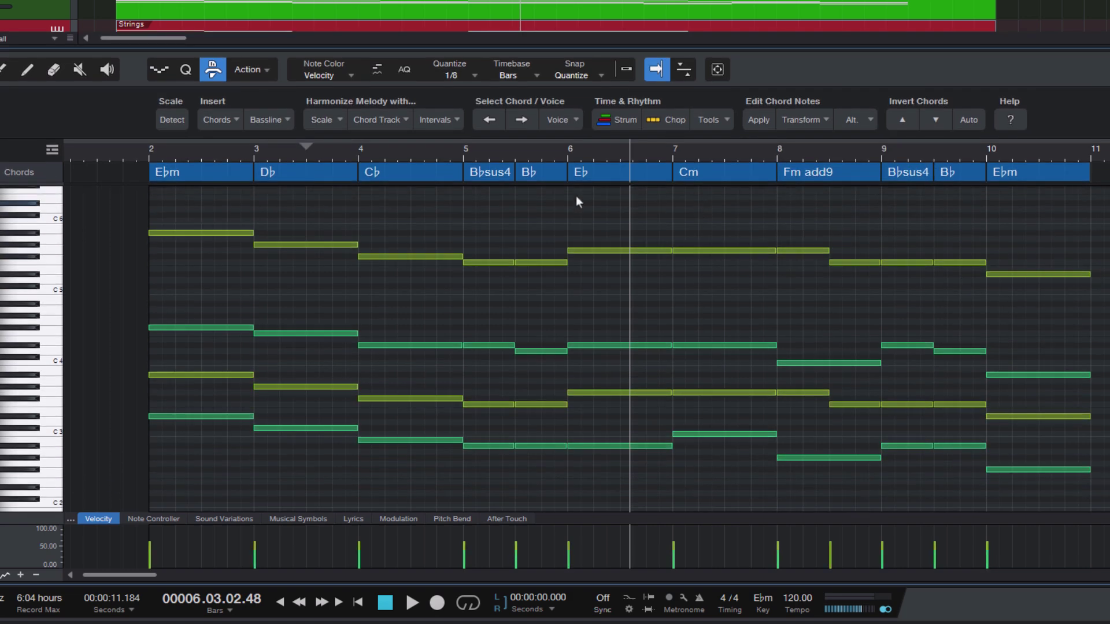
{"action": "left_click", "coordinate": [125, 151]}
{"action": "key", "text": "space"}
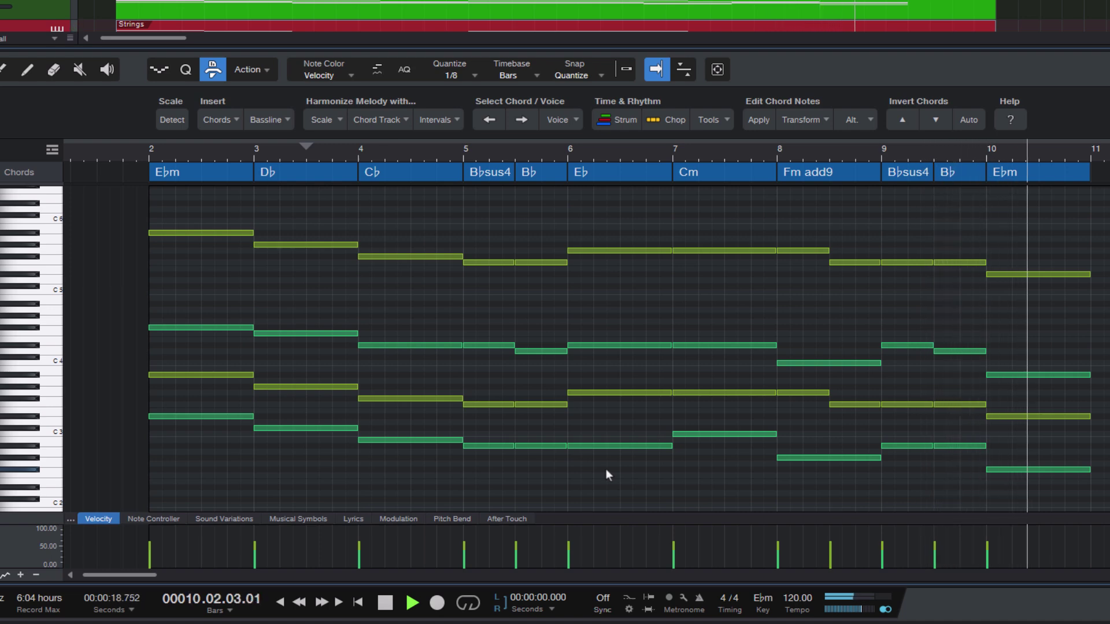
{"action": "key", "text": "space"}
{"action": "left_click", "coordinate": [796, 119]}
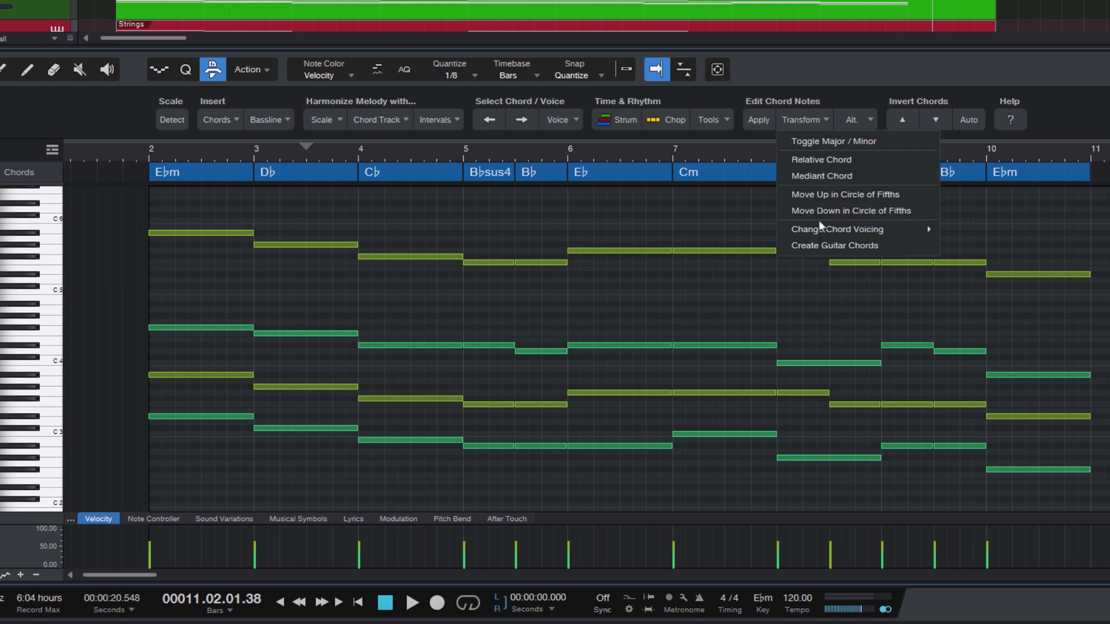
{"action": "mouse_move", "coordinate": [827, 229]}
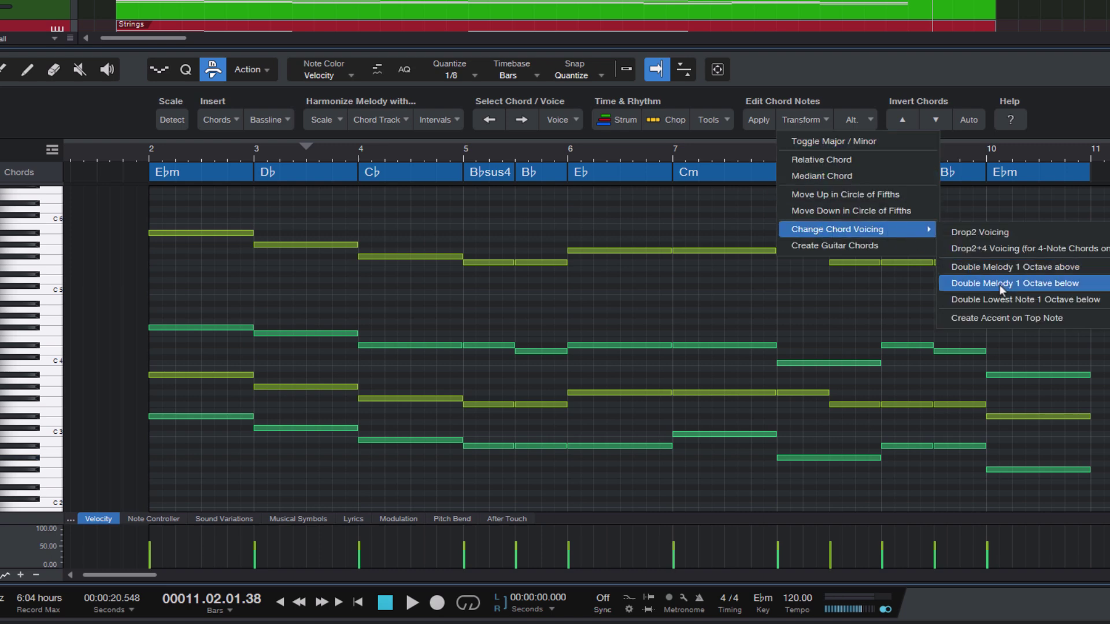
{"action": "left_click", "coordinate": [1050, 283]}
{"action": "left_click", "coordinate": [1077, 281]}
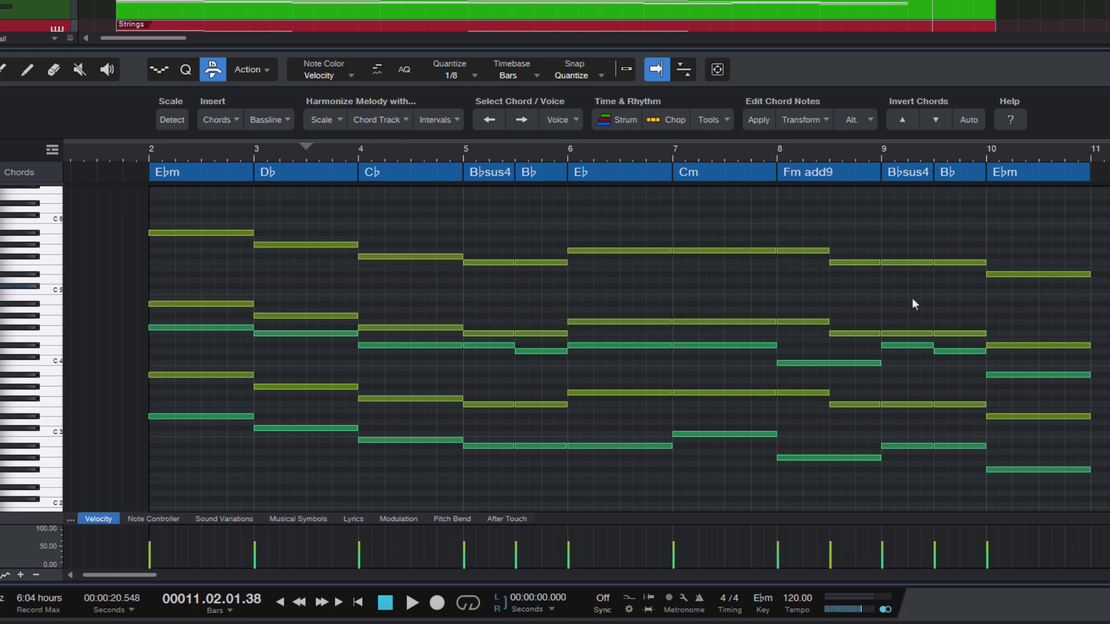
{"action": "left_click", "coordinate": [135, 152]}
{"action": "key", "text": "space"}
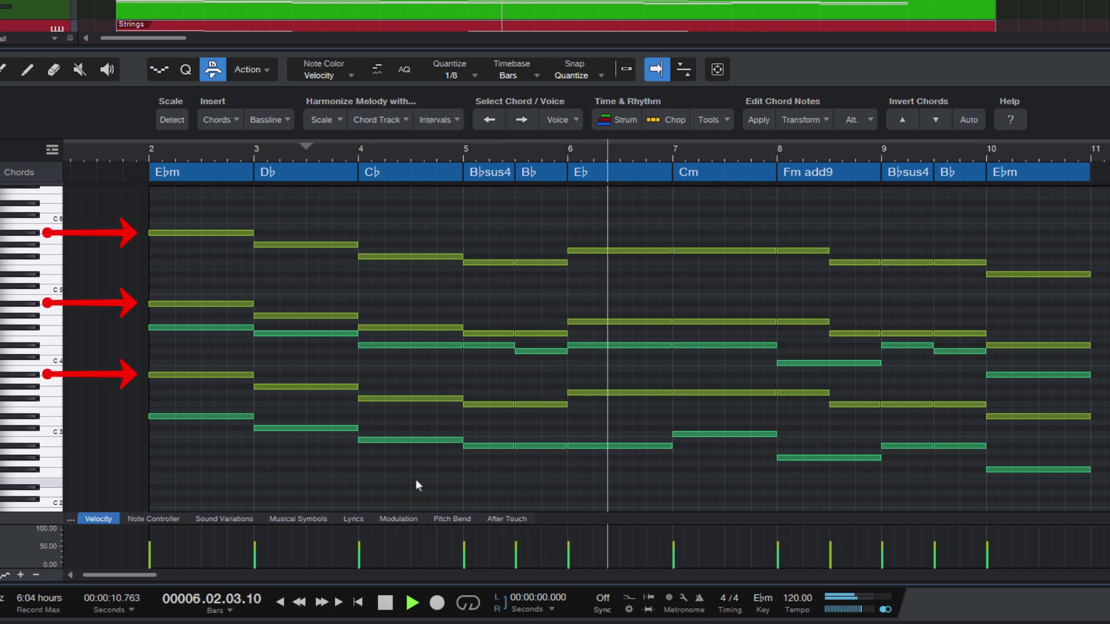
{"action": "key", "text": "space"}
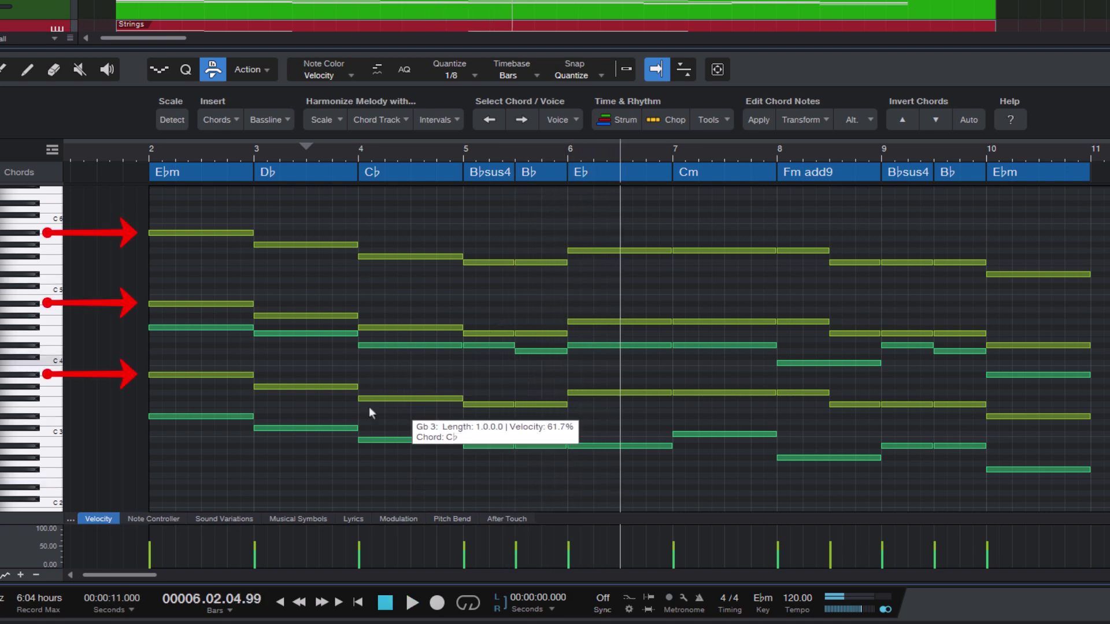
{"action": "key", "text": "Delete"}
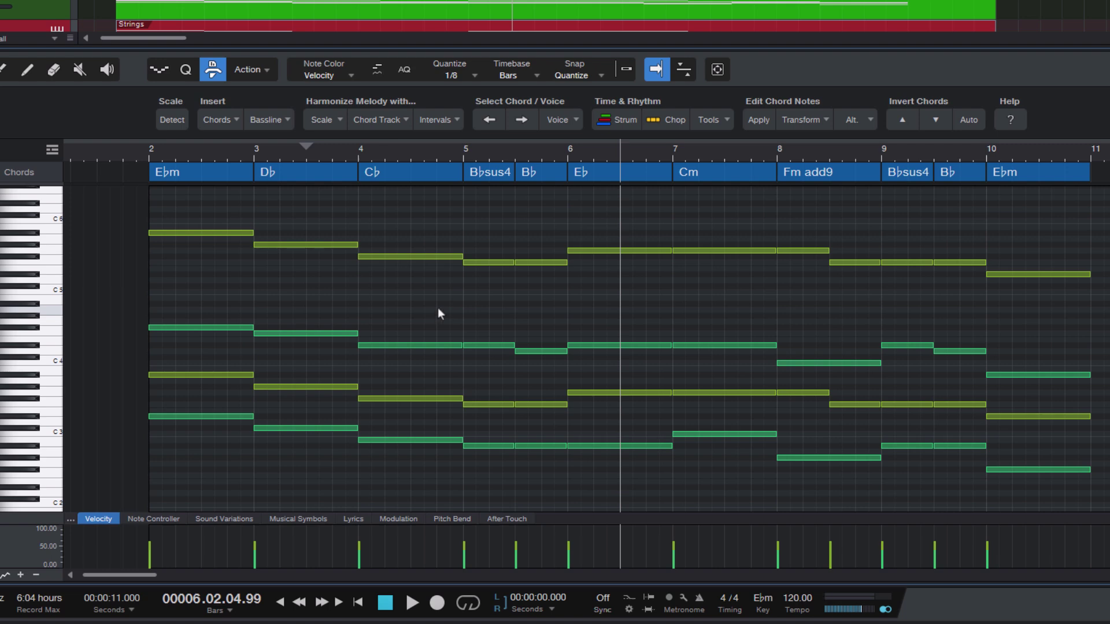
- Apply Double Lowest Note 1 Octave below to every chord and deselect the added notes
{"action": "scroll", "coordinate": [784, 292], "scroll_direction": "down", "scroll_amount": 2}
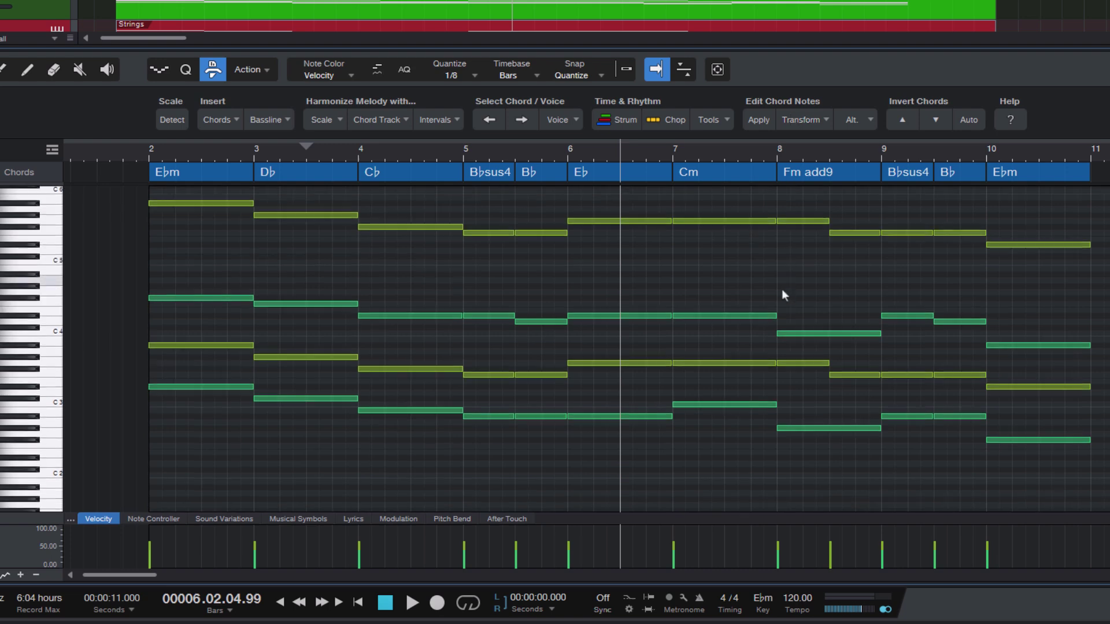
{"action": "scroll", "coordinate": [783, 293], "scroll_direction": "down", "scroll_amount": 2}
{"action": "left_click", "coordinate": [802, 123]}
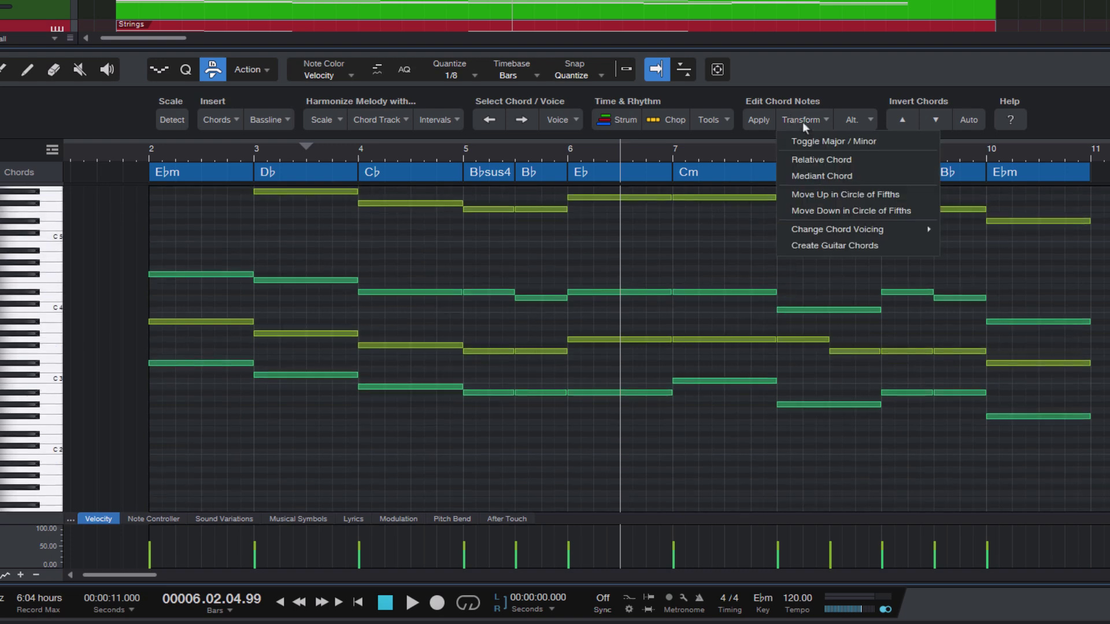
{"action": "mouse_move", "coordinate": [869, 229]}
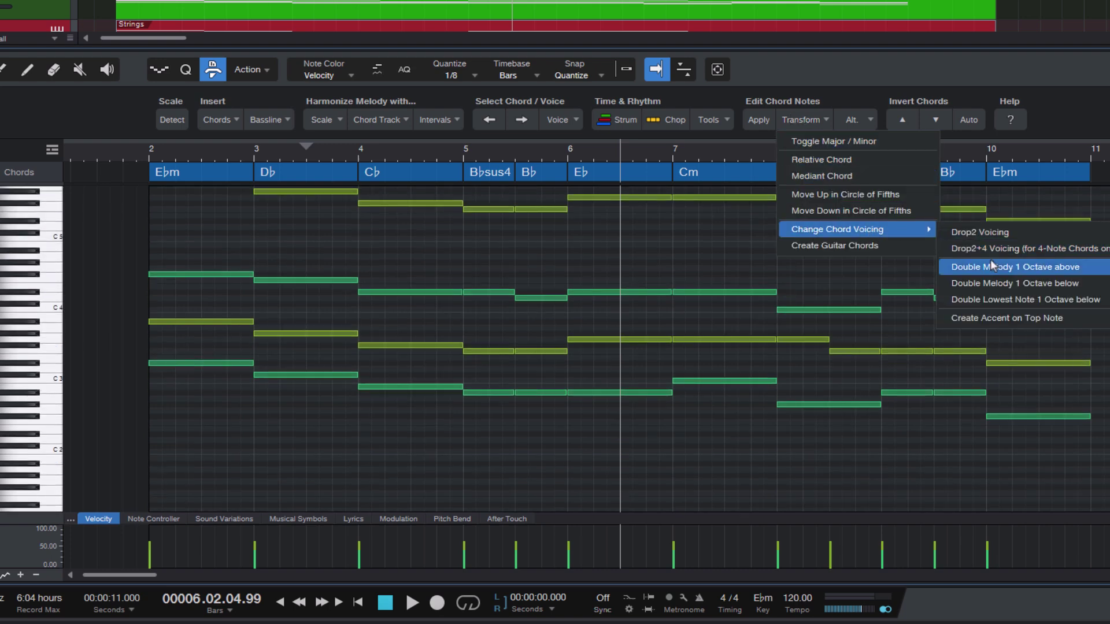
{"action": "left_click", "coordinate": [1060, 303]}
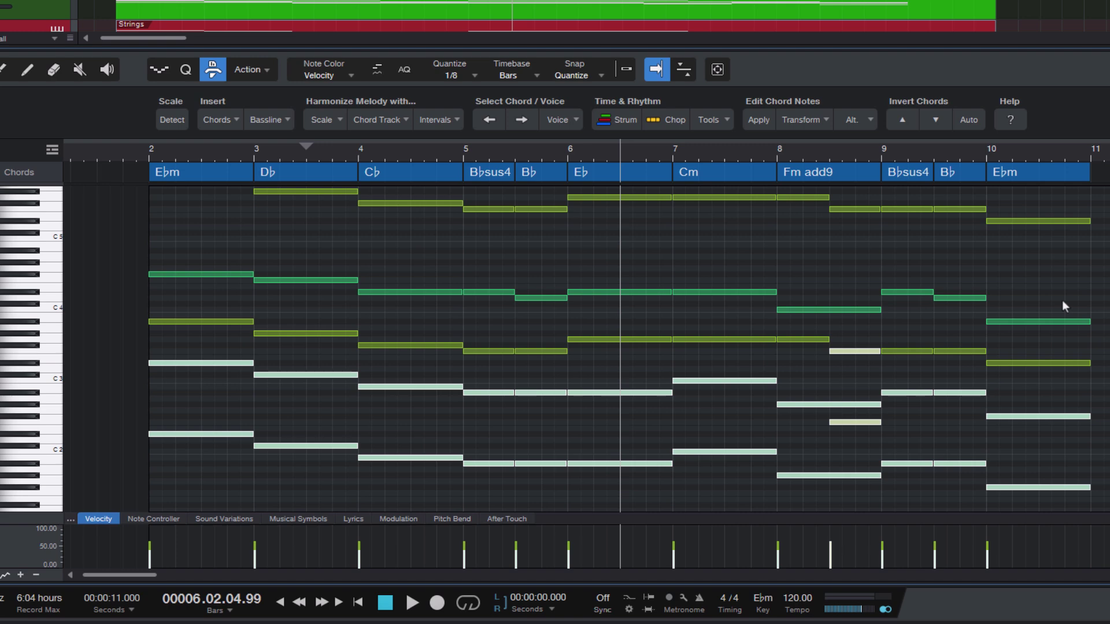
{"action": "scroll", "coordinate": [1063, 300], "scroll_direction": "down", "scroll_amount": 1}
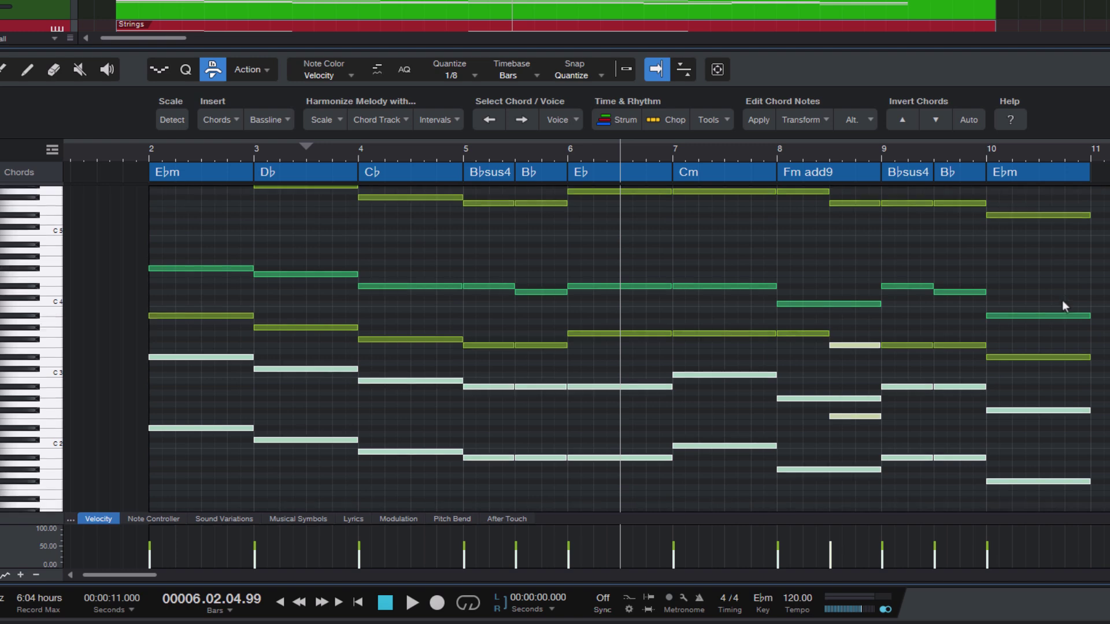
{"action": "left_click", "coordinate": [780, 425]}
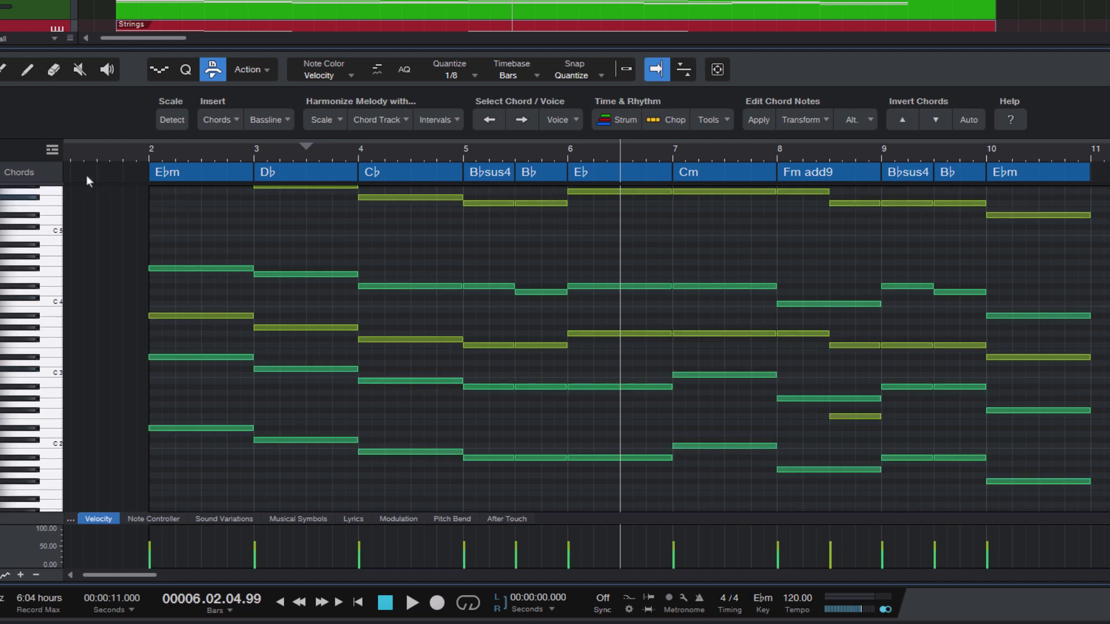
- Play the chords with the doubled bass from bar 2
{"action": "left_click", "coordinate": [133, 161]}
{"action": "key", "text": "space"}
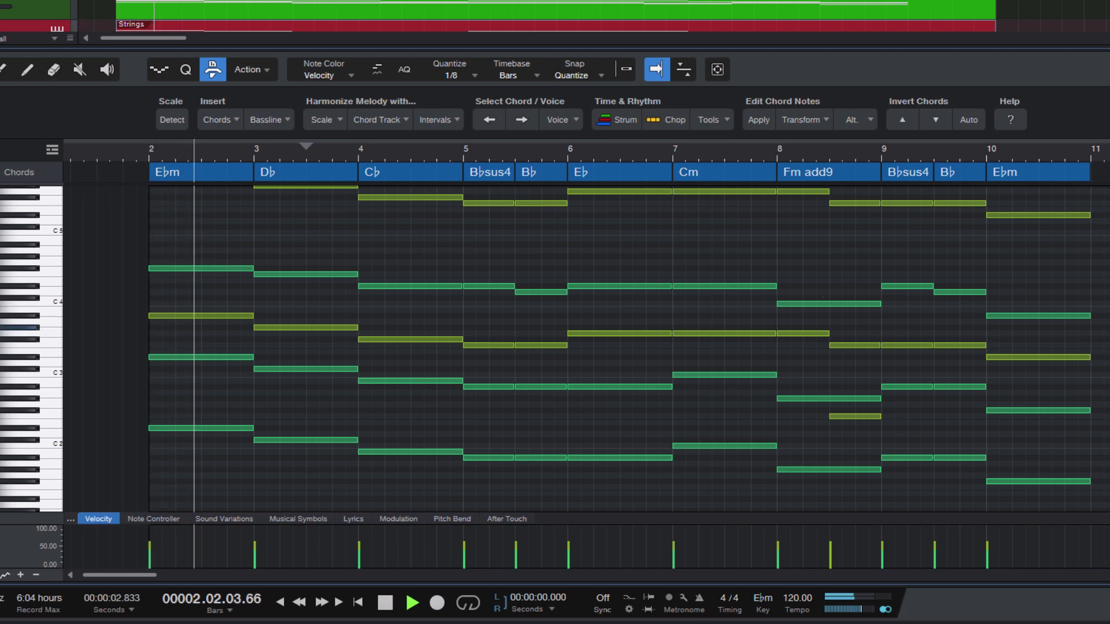
{"action": "scroll", "coordinate": [324, 491], "scroll_direction": "down", "scroll_amount": 2}
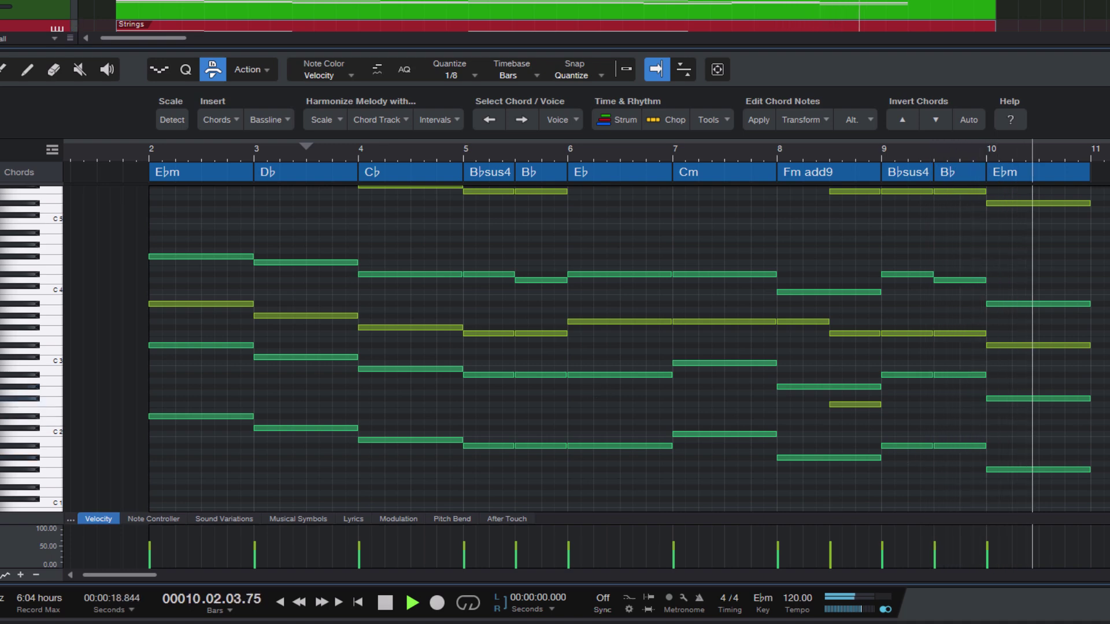
- Stop playback, dismiss the voicing options, and replay the chords from bar 2
{"action": "scroll", "coordinate": [885, 448], "scroll_direction": "up", "scroll_amount": 1}
{"action": "scroll", "coordinate": [1006, 439], "scroll_direction": "up", "scroll_amount": 1}
{"action": "key", "text": "space"}
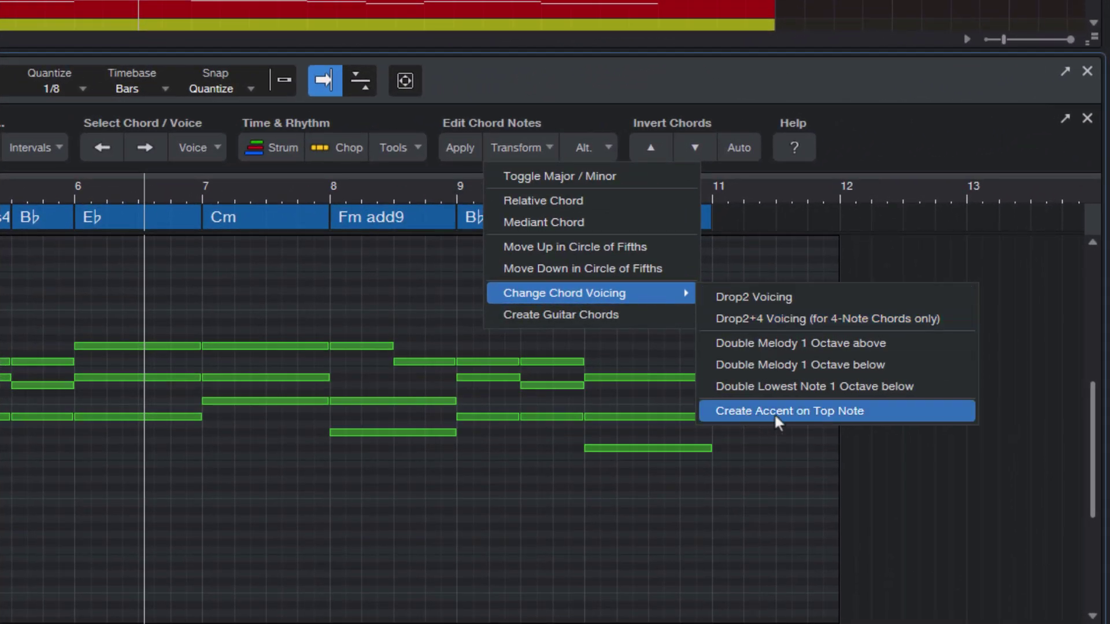
{"action": "left_click", "coordinate": [775, 411]}
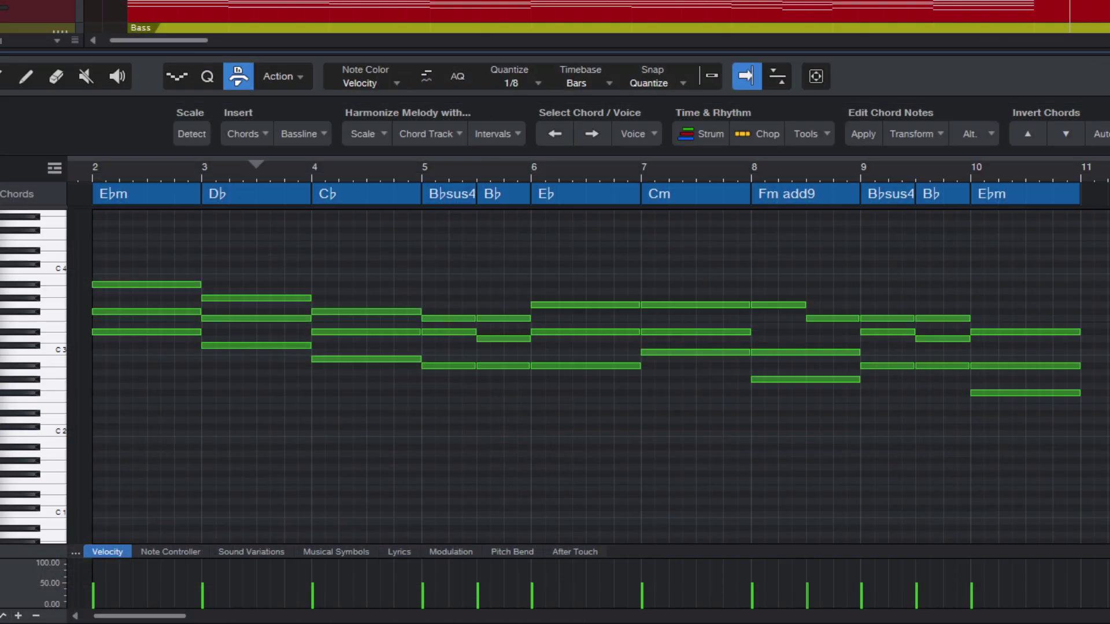
{"action": "left_click", "coordinate": [82, 172]}
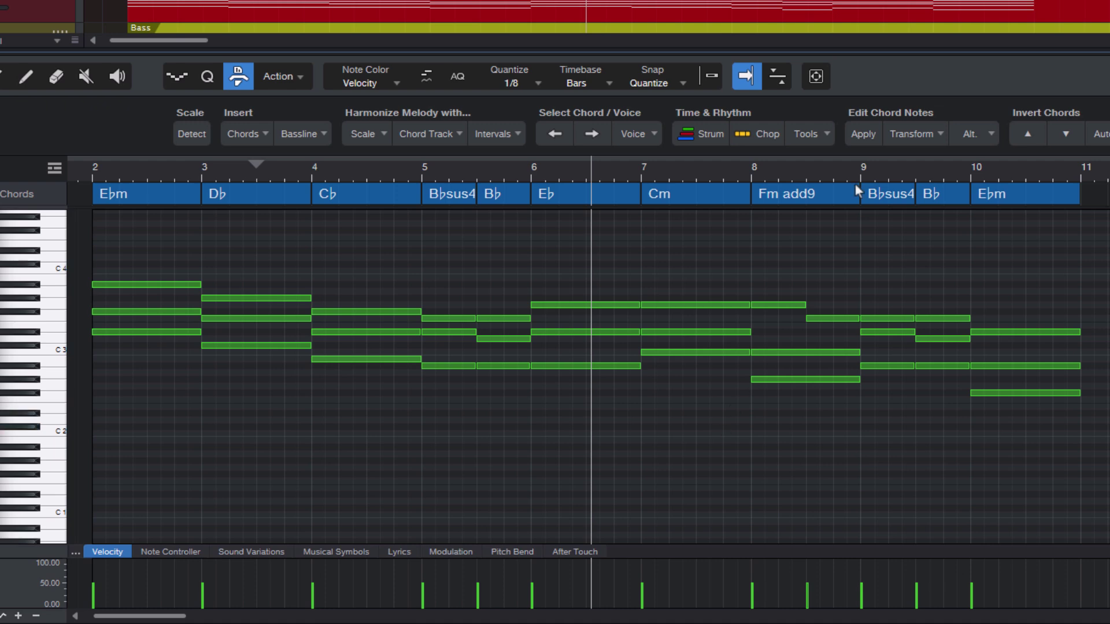
- Apply Create Accent on Top Note to every chord
{"action": "left_click", "coordinate": [912, 134]}
{"action": "mouse_move", "coordinate": [999, 261]}
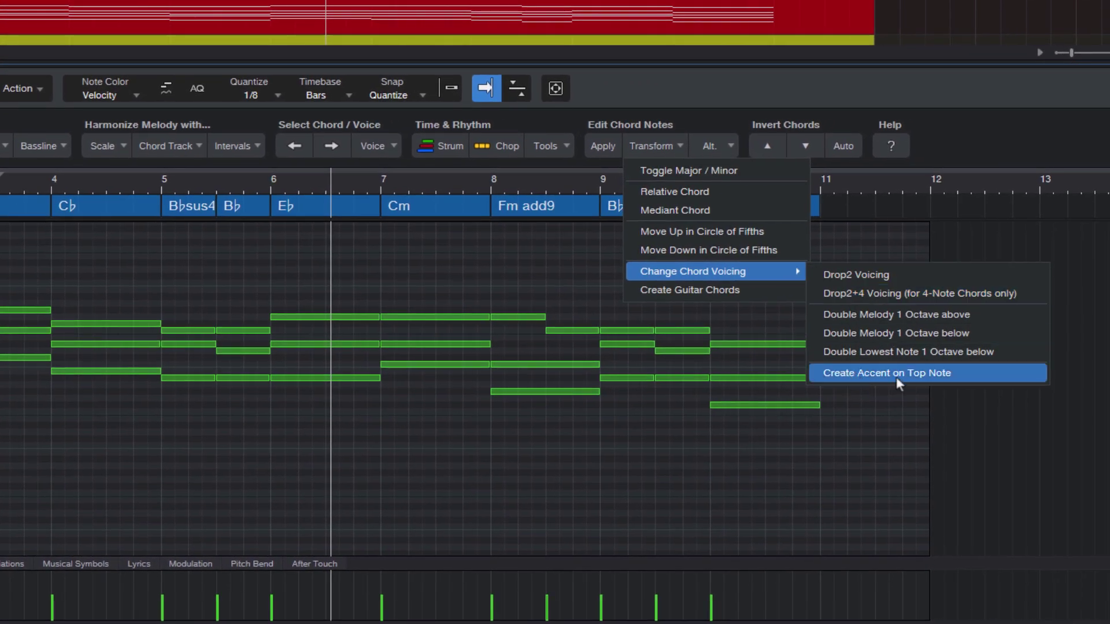
{"action": "left_click", "coordinate": [874, 376]}
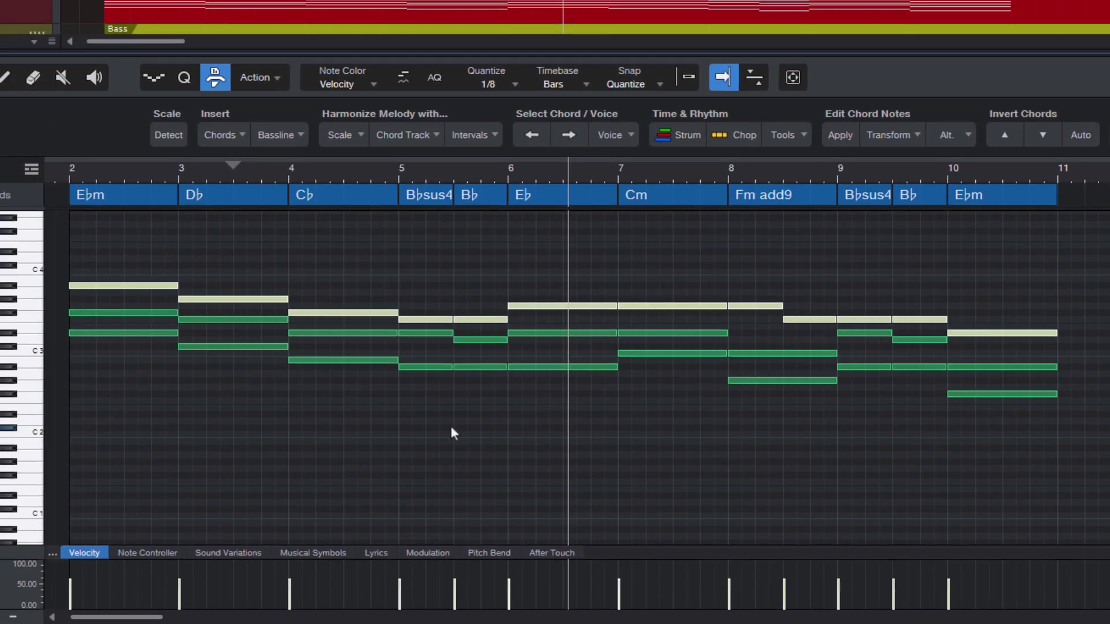
{"action": "scroll", "coordinate": [451, 425], "scroll_direction": "down", "scroll_amount": 2}
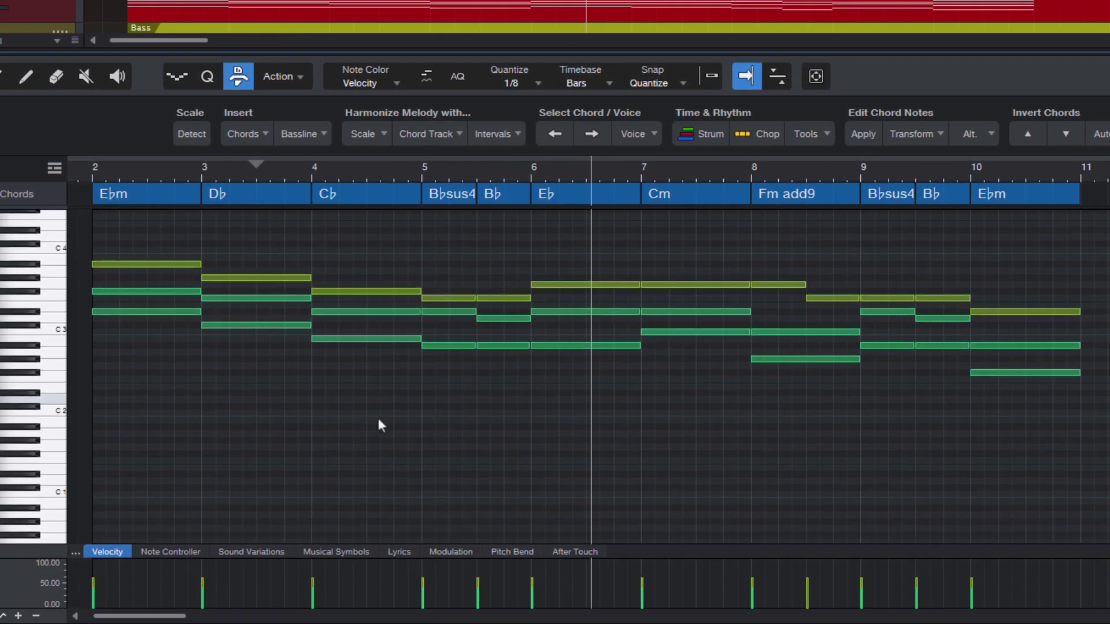
- Play the accented chords from bar 2 with autoscroll off, then select and deselect all notes
{"action": "mouse_move", "coordinate": [452, 296]}
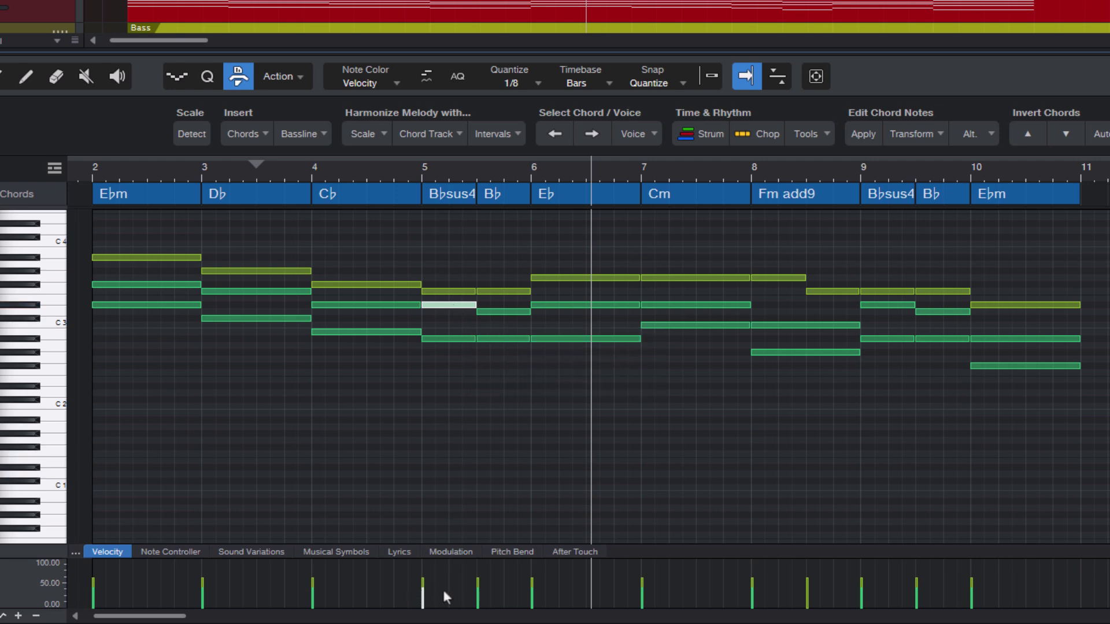
{"action": "left_click", "coordinate": [432, 400]}
{"action": "scroll", "coordinate": [364, 347], "scroll_direction": "up", "scroll_amount": 2}
{"action": "key", "text": "space"}
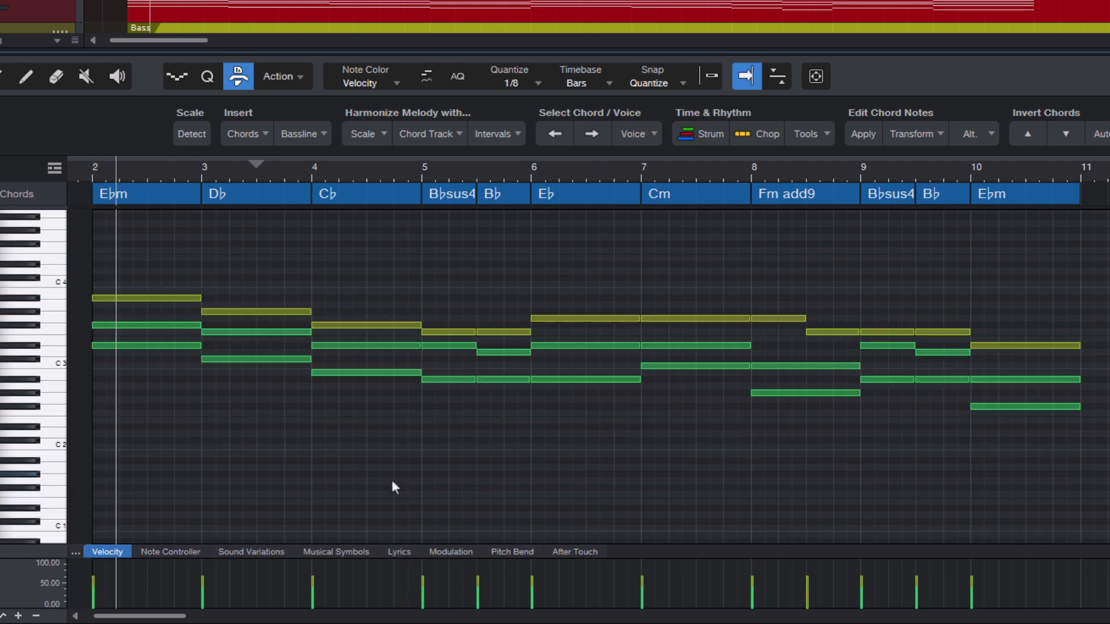
{"action": "left_click", "coordinate": [397, 418]}
{"action": "key", "text": "f"}
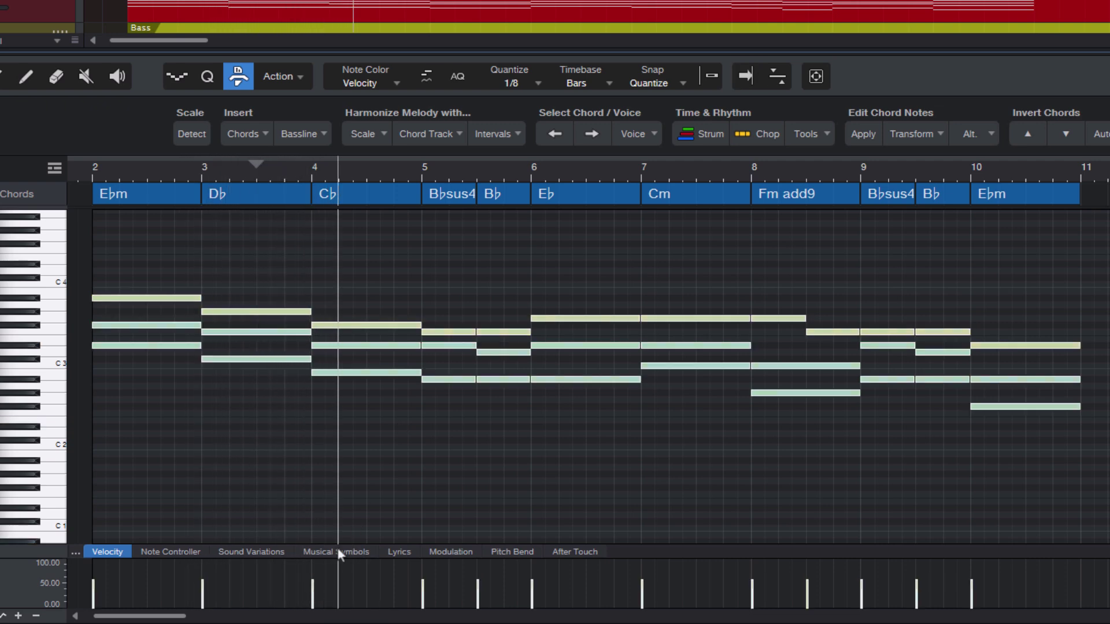
{"action": "left_click", "coordinate": [447, 453]}
{"action": "scroll", "coordinate": [508, 456], "scroll_direction": "down", "scroll_amount": 1}
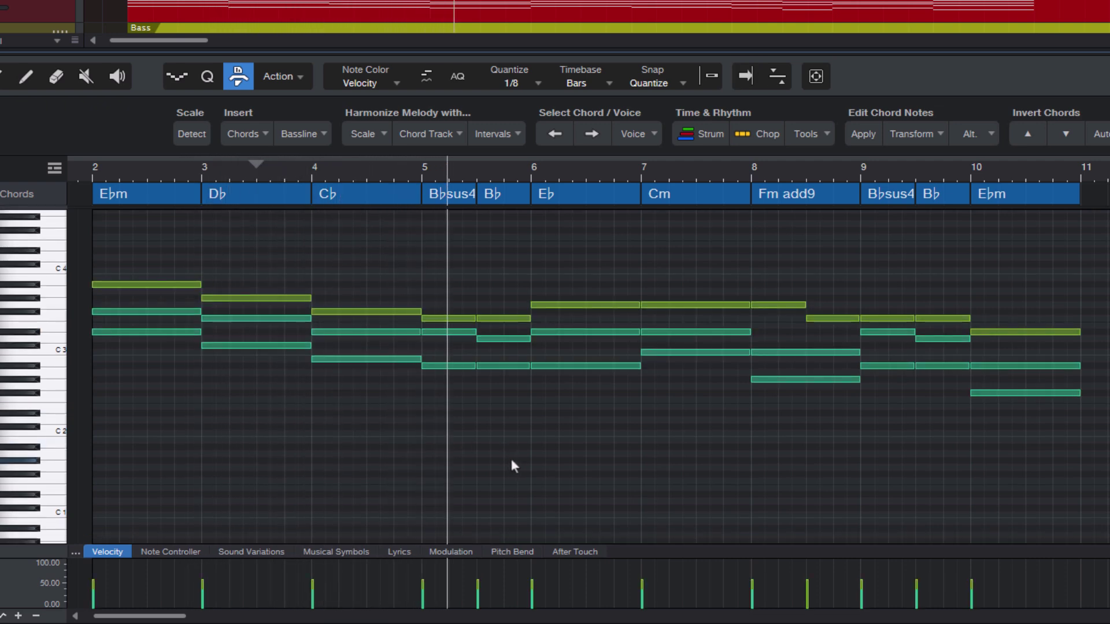
{"action": "scroll", "coordinate": [548, 445], "scroll_direction": "up", "scroll_amount": 1}
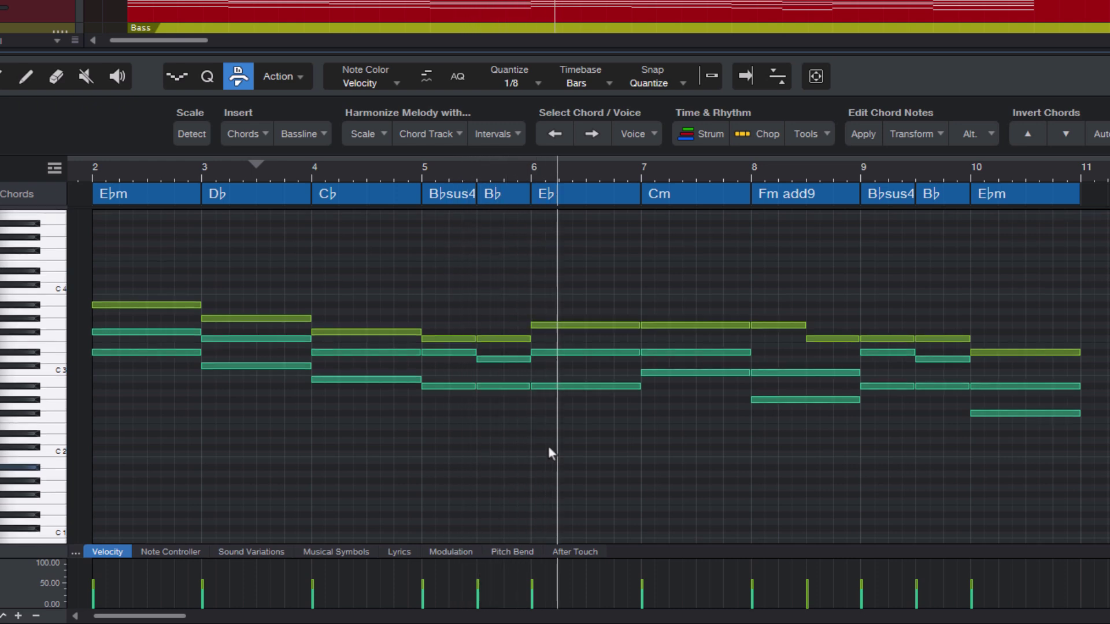
{"action": "scroll", "coordinate": [548, 446], "scroll_direction": "up", "scroll_amount": 1}
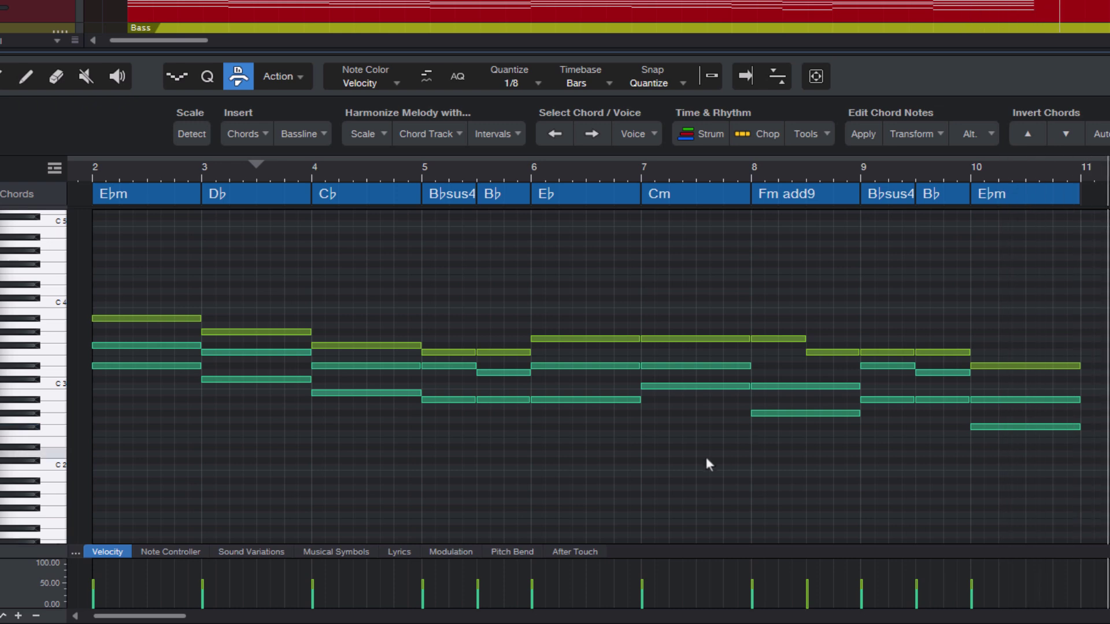
- Drop all reshaped chord notes onto the Chord Track to add Fsus4/B♭, Cm, C5/A♭ and Fm
{"action": "key", "text": "f"}
{"action": "scroll", "coordinate": [706, 458], "scroll_direction": "down", "scroll_amount": 1}
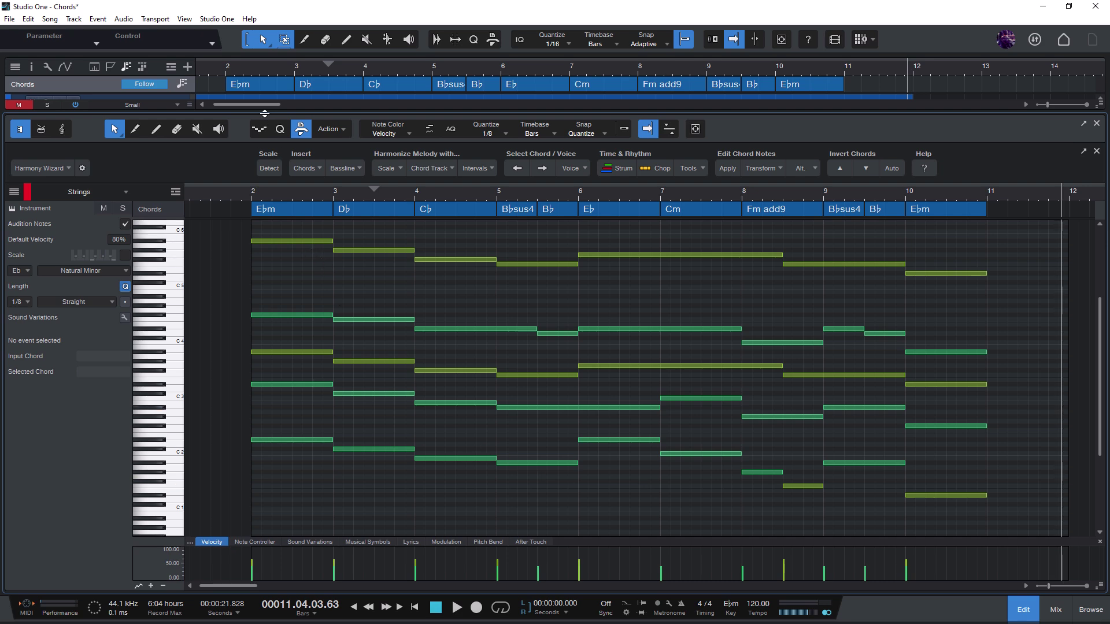
{"action": "left_click_drag", "start_coordinate": [264, 114], "coordinate": [264, 202]}
{"action": "key", "text": "ctrl+a"}
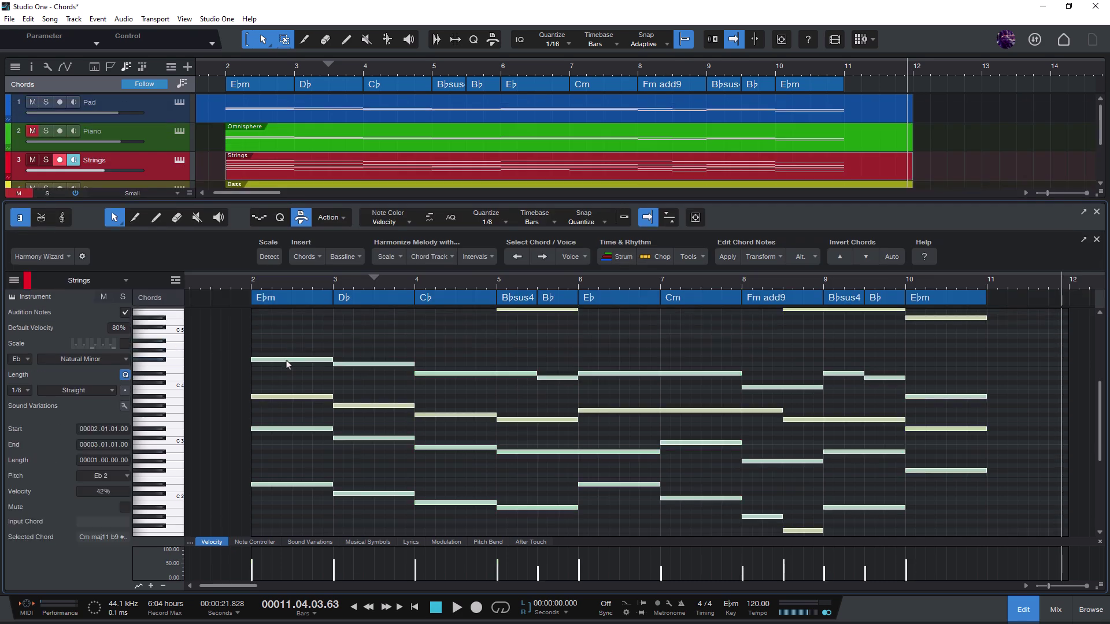
{"action": "left_click_drag", "start_coordinate": [287, 365], "coordinate": [272, 80]}
{"action": "key", "text": "F2"}
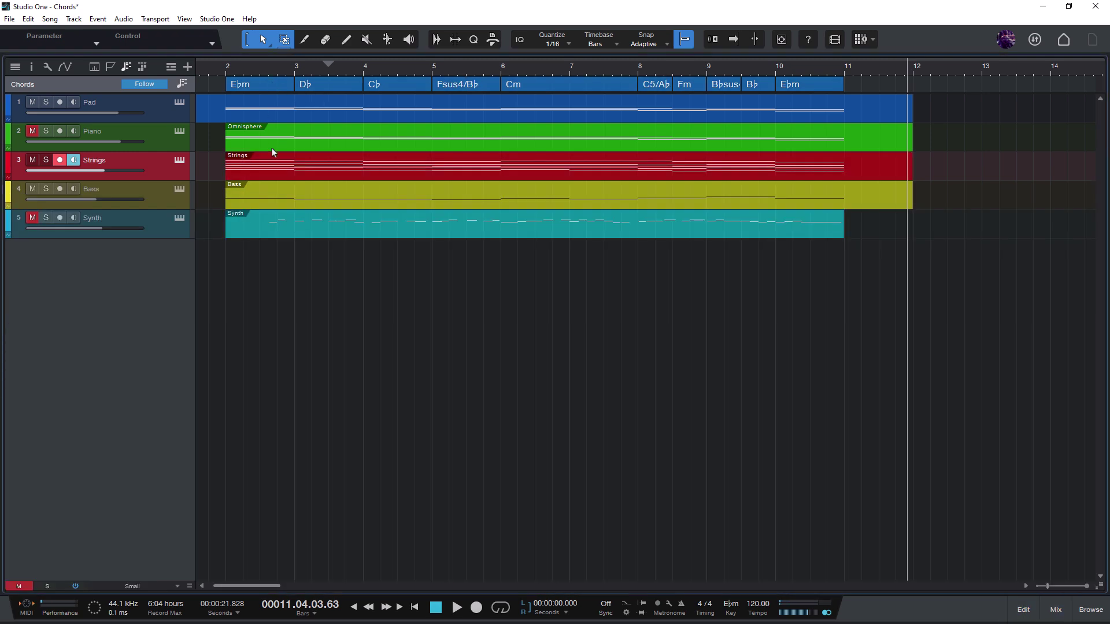
- Generate a bass line in the Bass part with Create Bassline from Chord Track
{"action": "key", "text": "F2"}
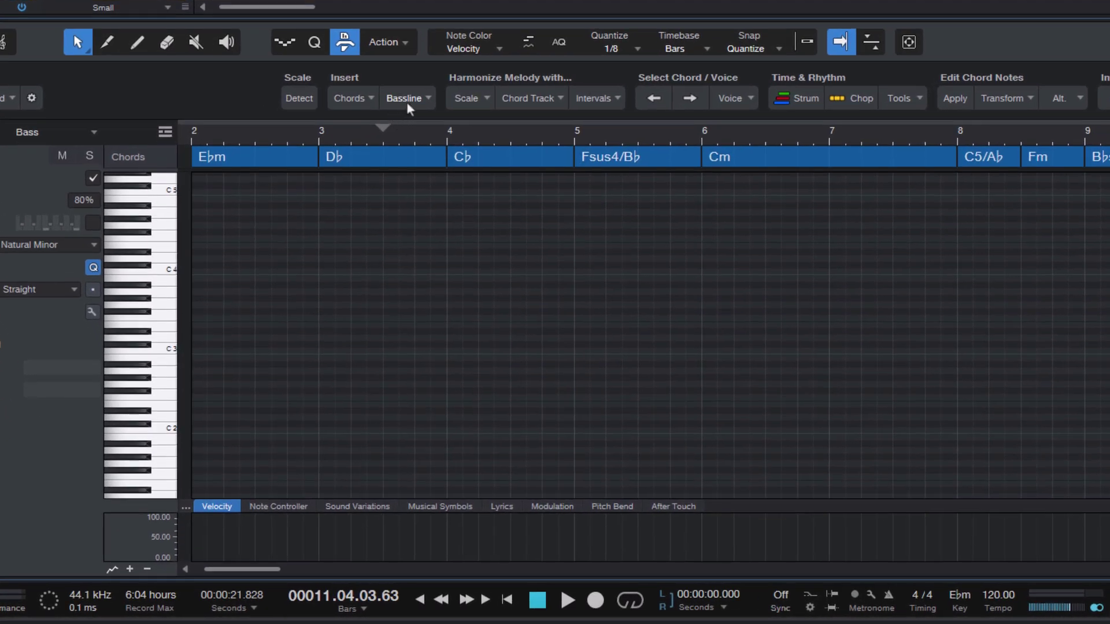
{"action": "left_click", "coordinate": [362, 211]}
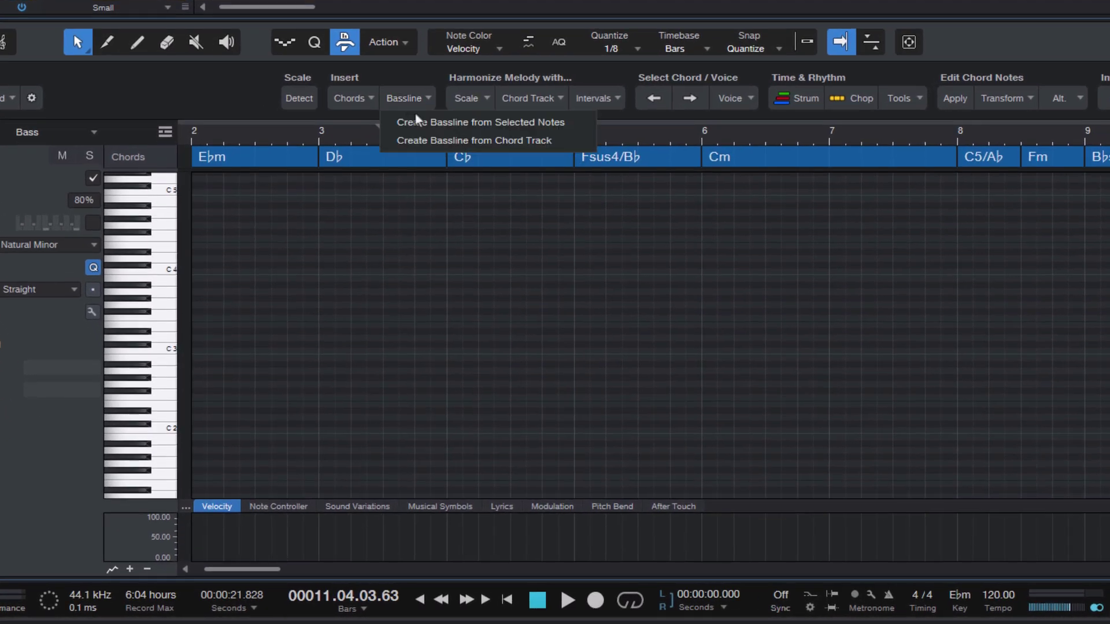
{"action": "left_click", "coordinate": [435, 141]}
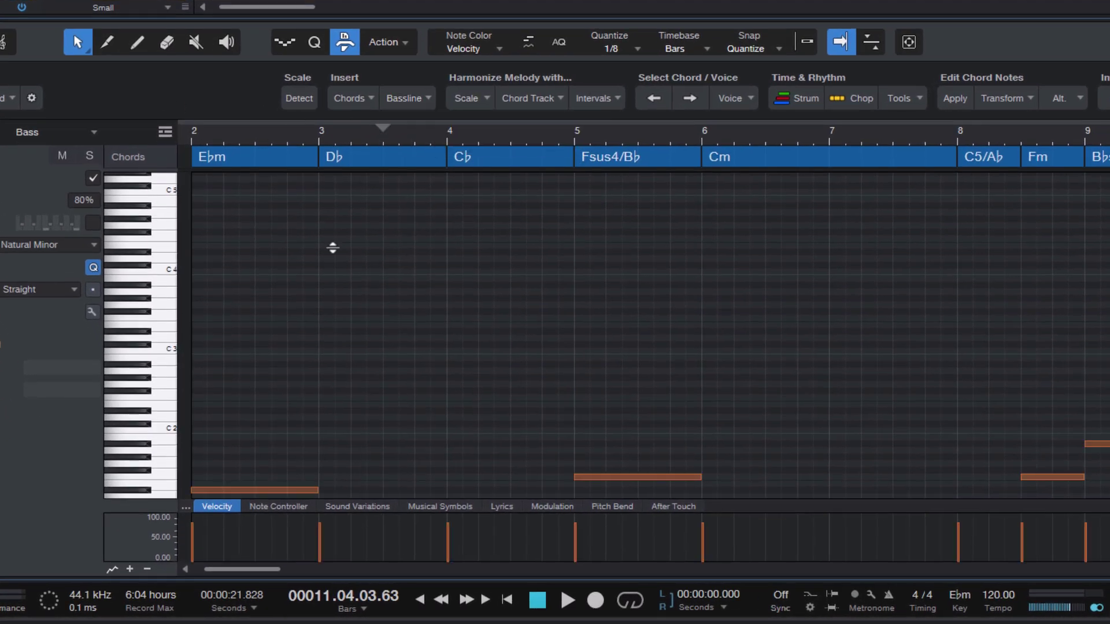
{"action": "scroll", "coordinate": [453, 359], "scroll_direction": "down", "scroll_amount": 2}
{"action": "scroll", "coordinate": [453, 358], "scroll_direction": "down", "scroll_amount": 2}
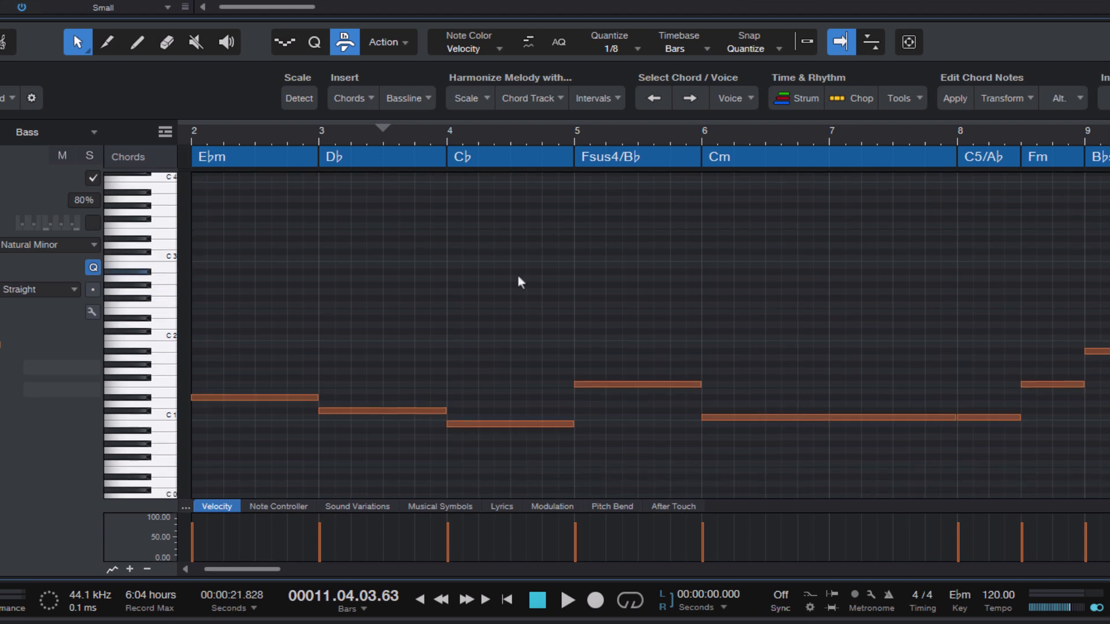
- Transpose all bass notes up one octave and check the first, Cb and Cm notes
{"action": "key", "text": "ctrl+a"}
{"action": "key", "text": "shift+Up"}
{"action": "left_click", "coordinate": [265, 307]}
{"action": "left_click", "coordinate": [256, 316]}
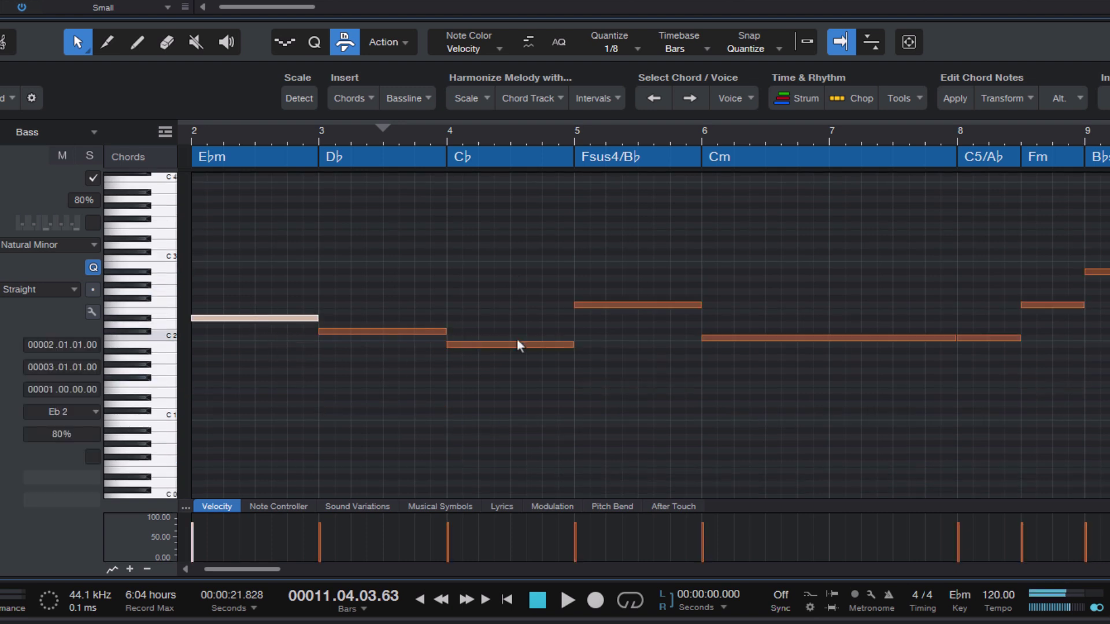
{"action": "left_click", "coordinate": [516, 345]}
{"action": "left_click", "coordinate": [740, 340]}
{"action": "left_click", "coordinate": [688, 396]}
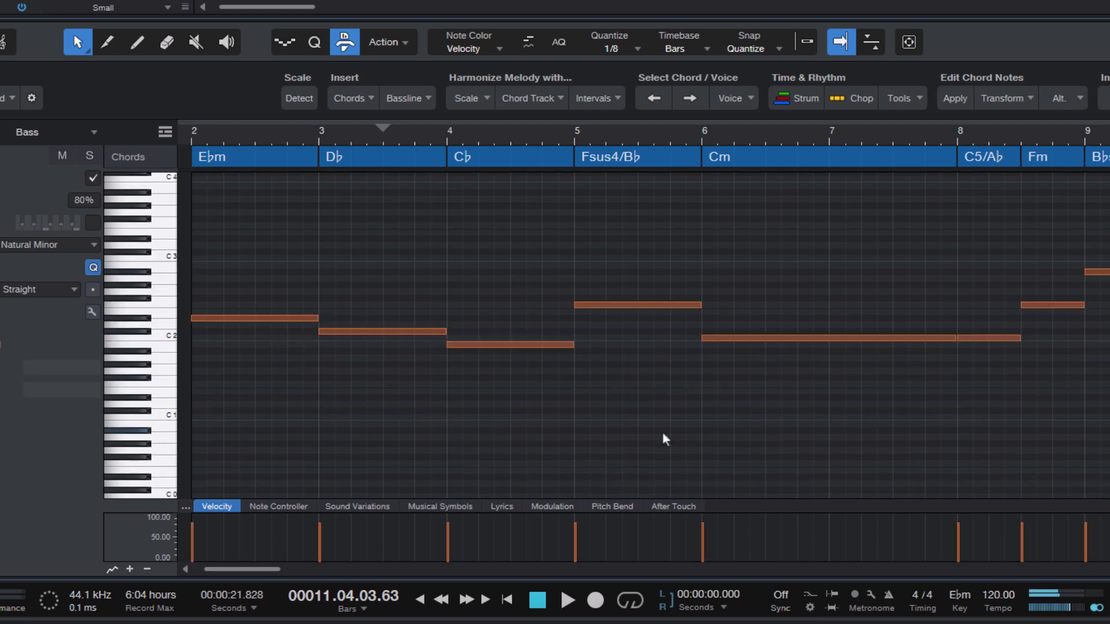
{"action": "scroll", "coordinate": [661, 429], "scroll_direction": "up", "scroll_amount": 2}
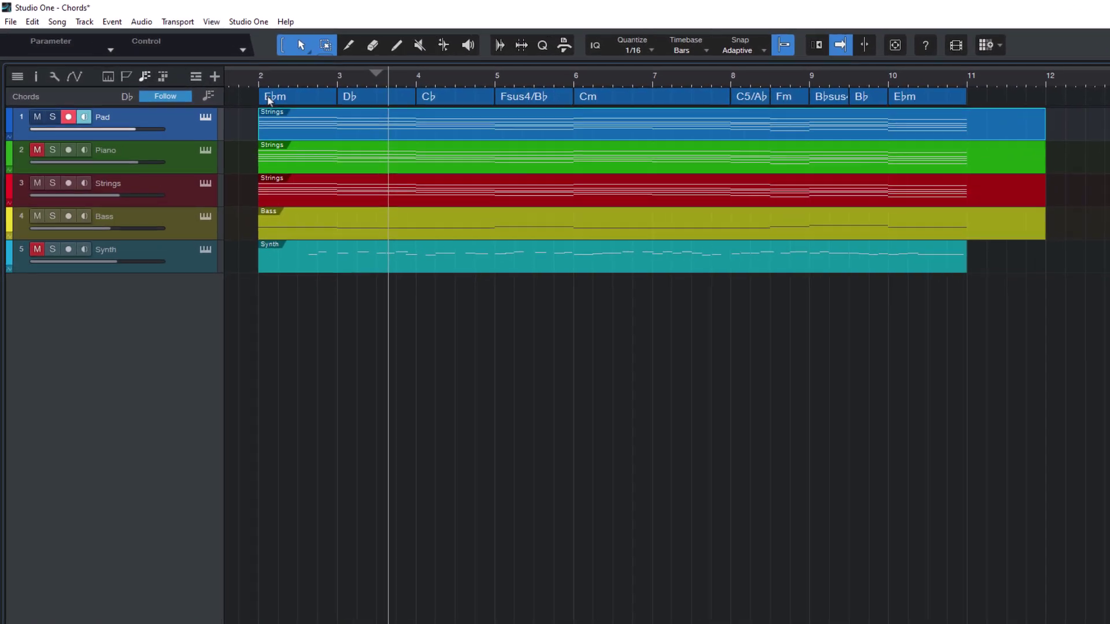